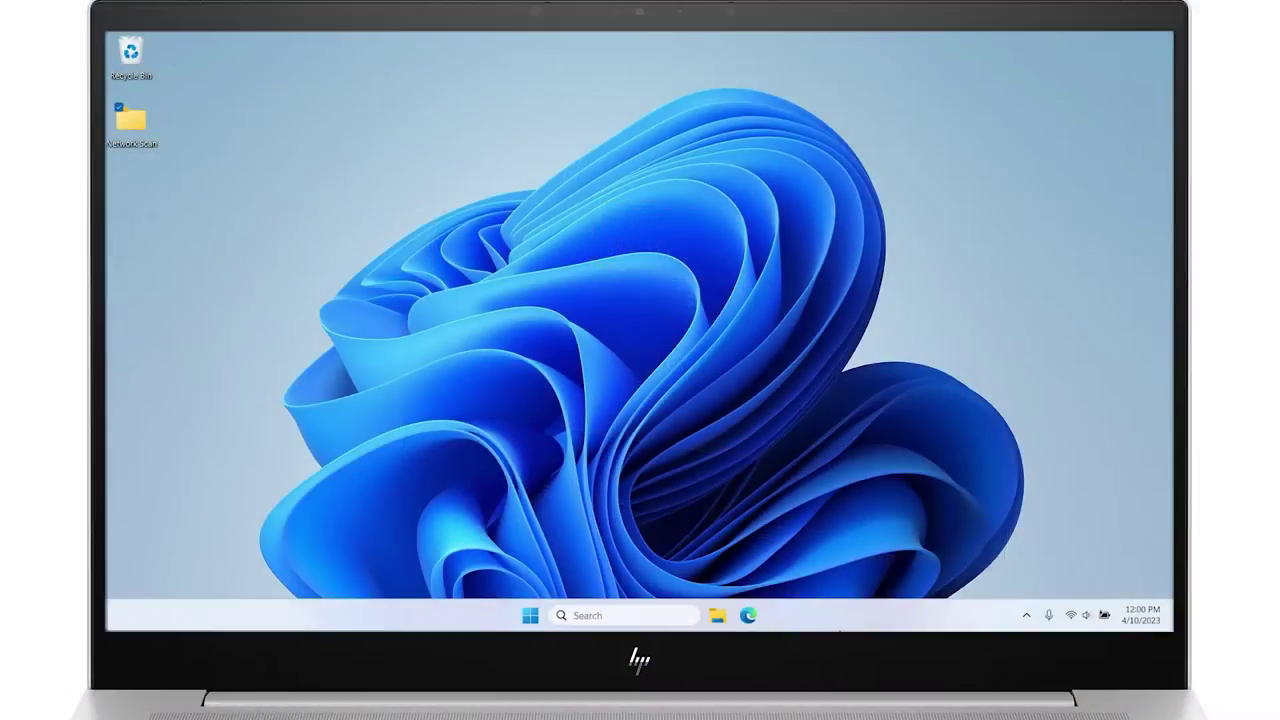
Load the printer's web page at 192.168.6.199 in Edge, bypassing the certificate warning.
left_click(758, 616)
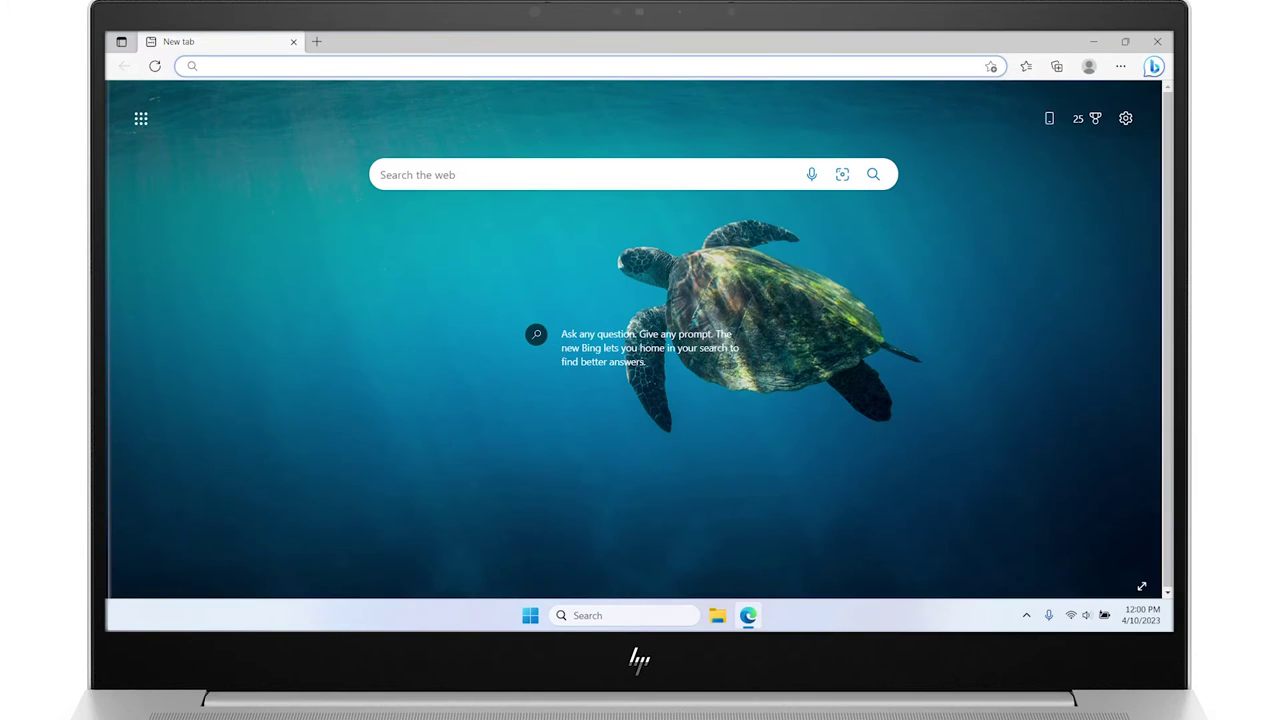
left_click(206, 66)
type("192.168")
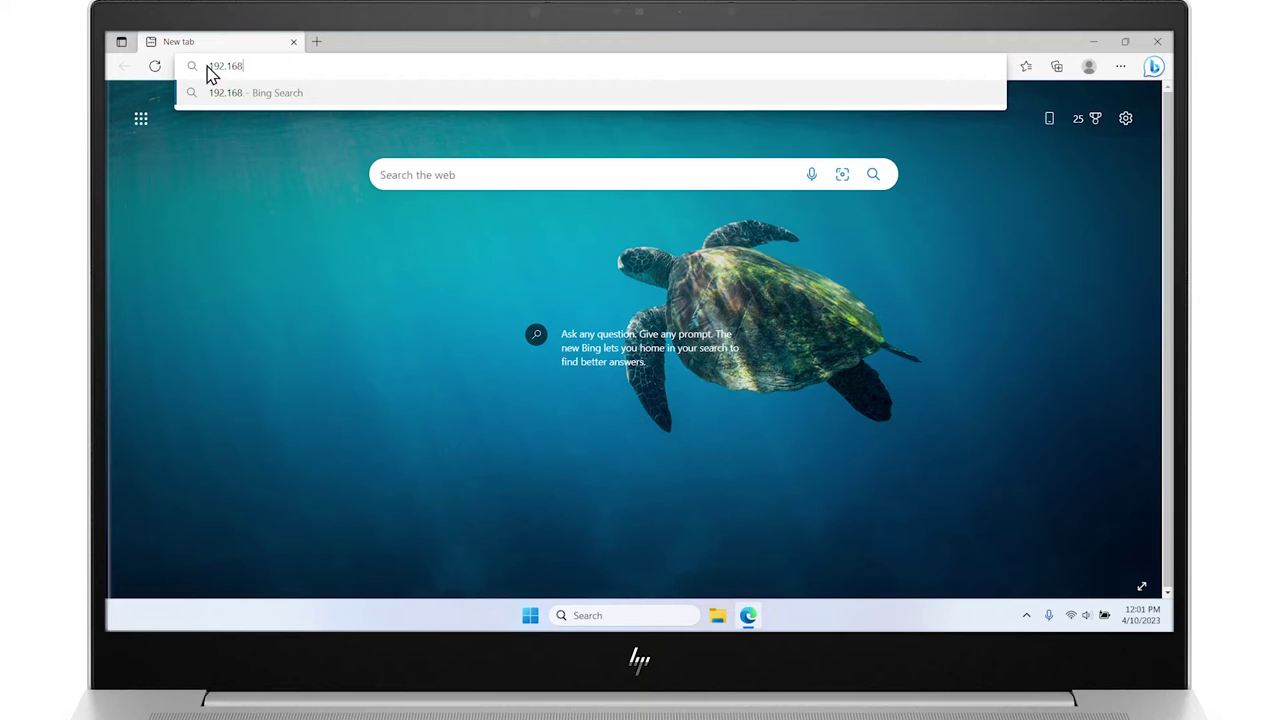
type(".6.199")
key("Return")
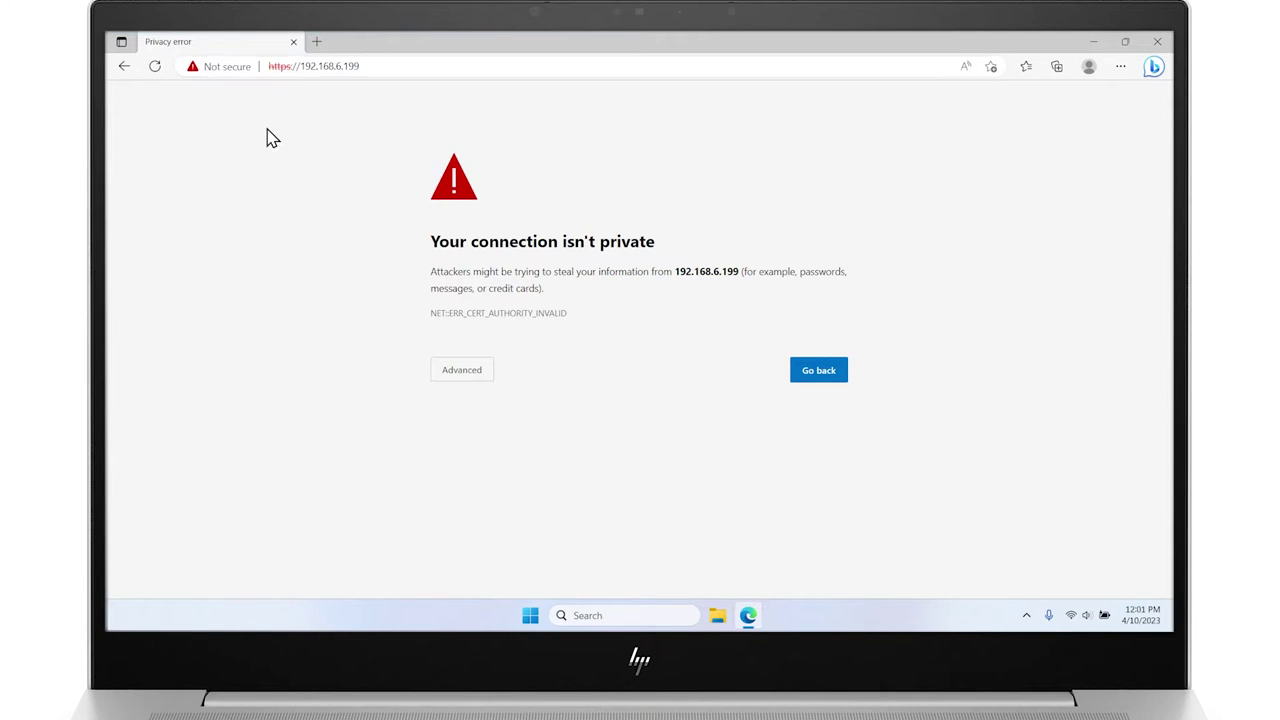
left_click(450, 377)
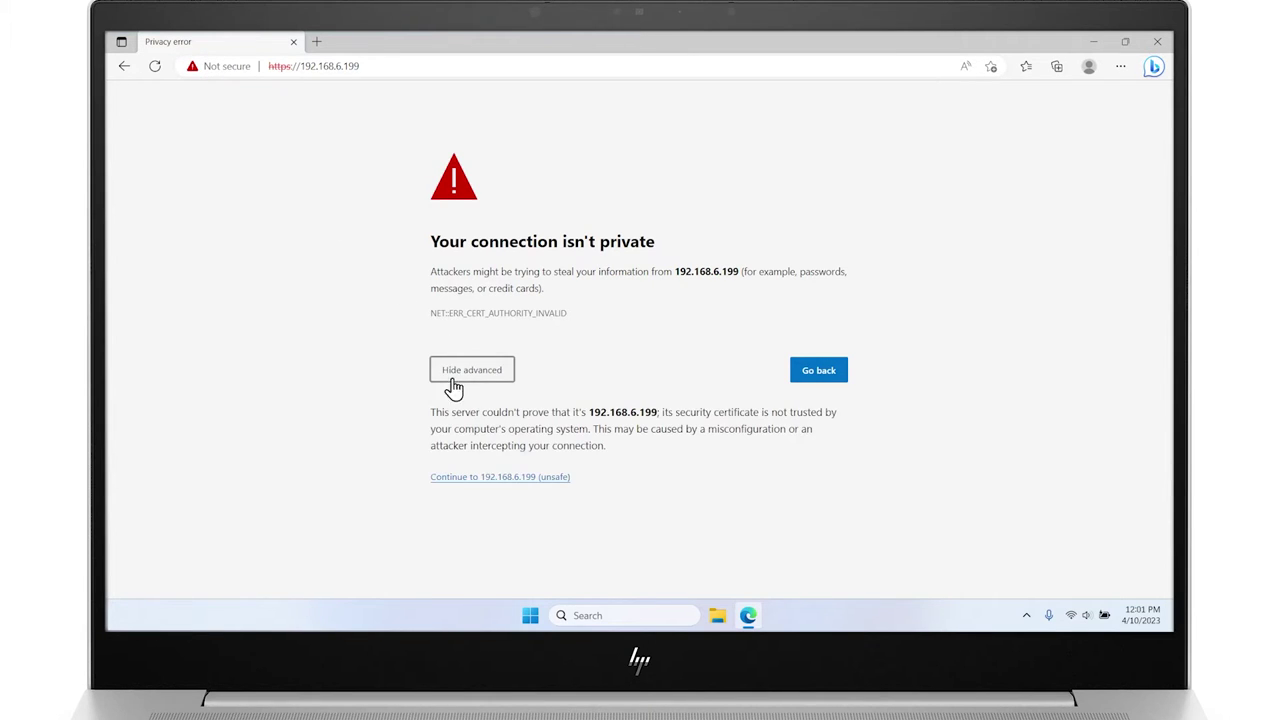
left_click(466, 480)
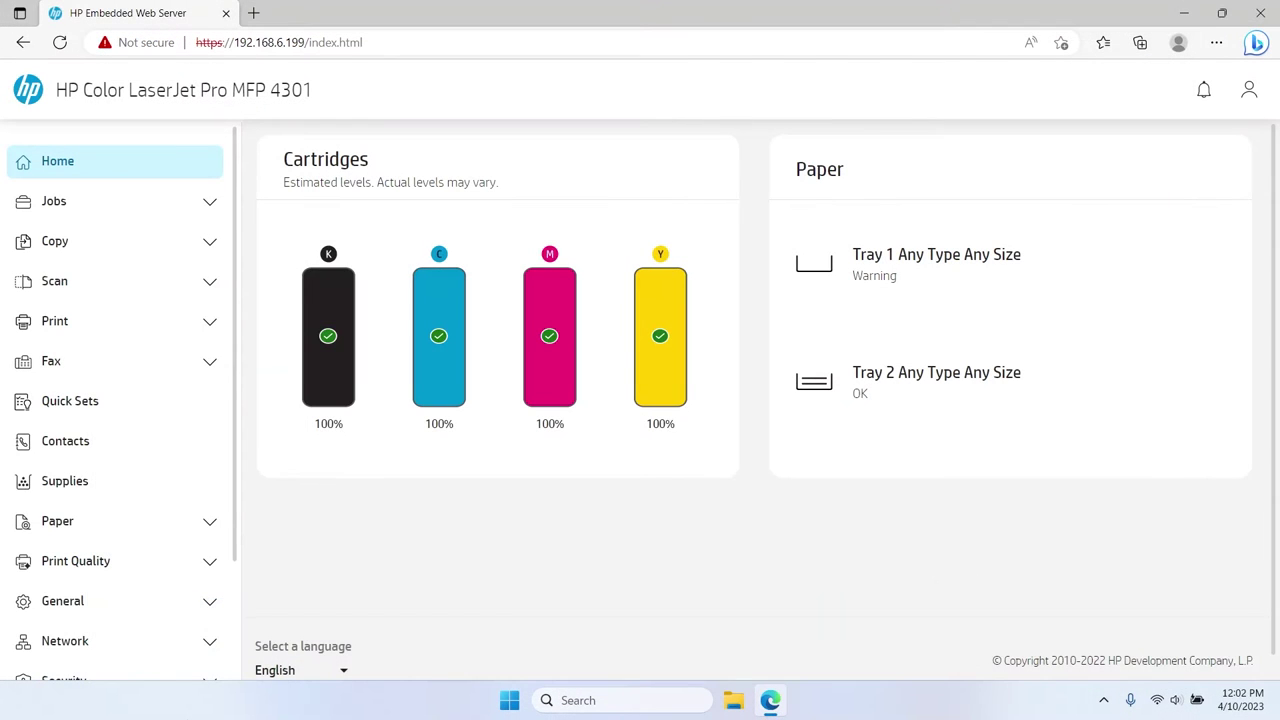
Go to Fax > Fax Receive Settings and sign in with the printer's PIN.
left_click(169, 369)
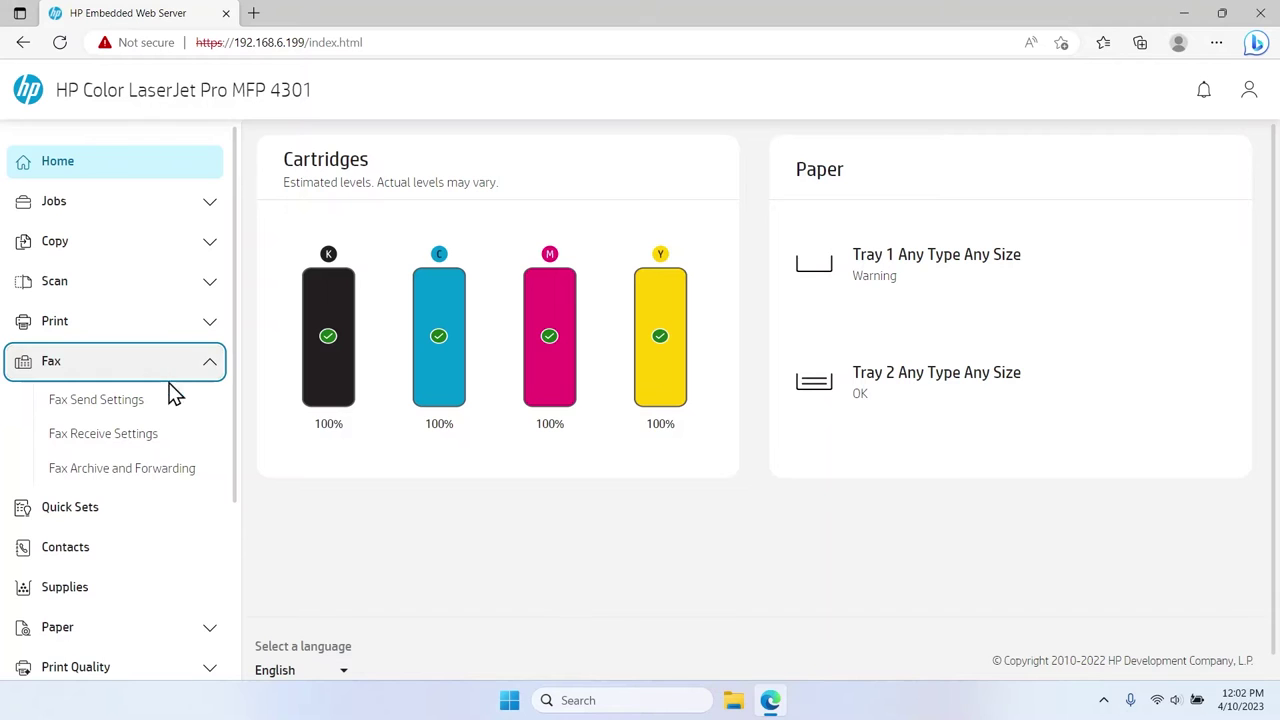
left_click(161, 440)
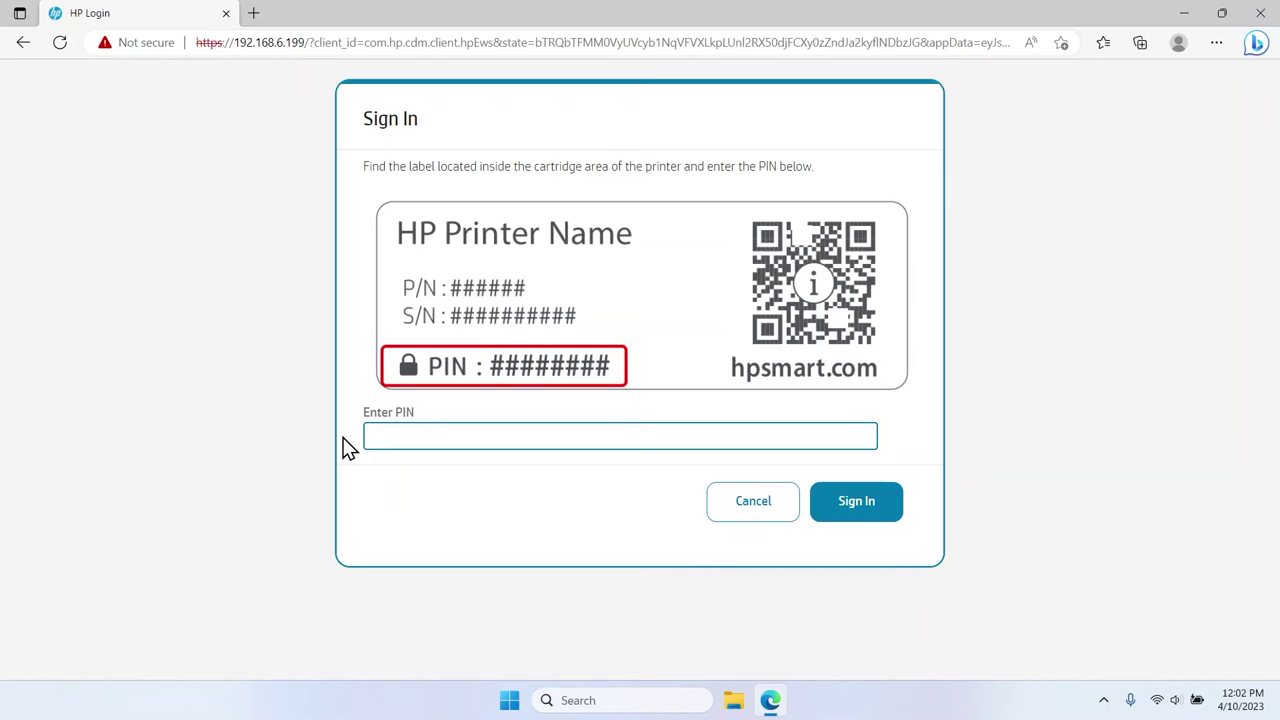
type("********")
left_click(852, 510)
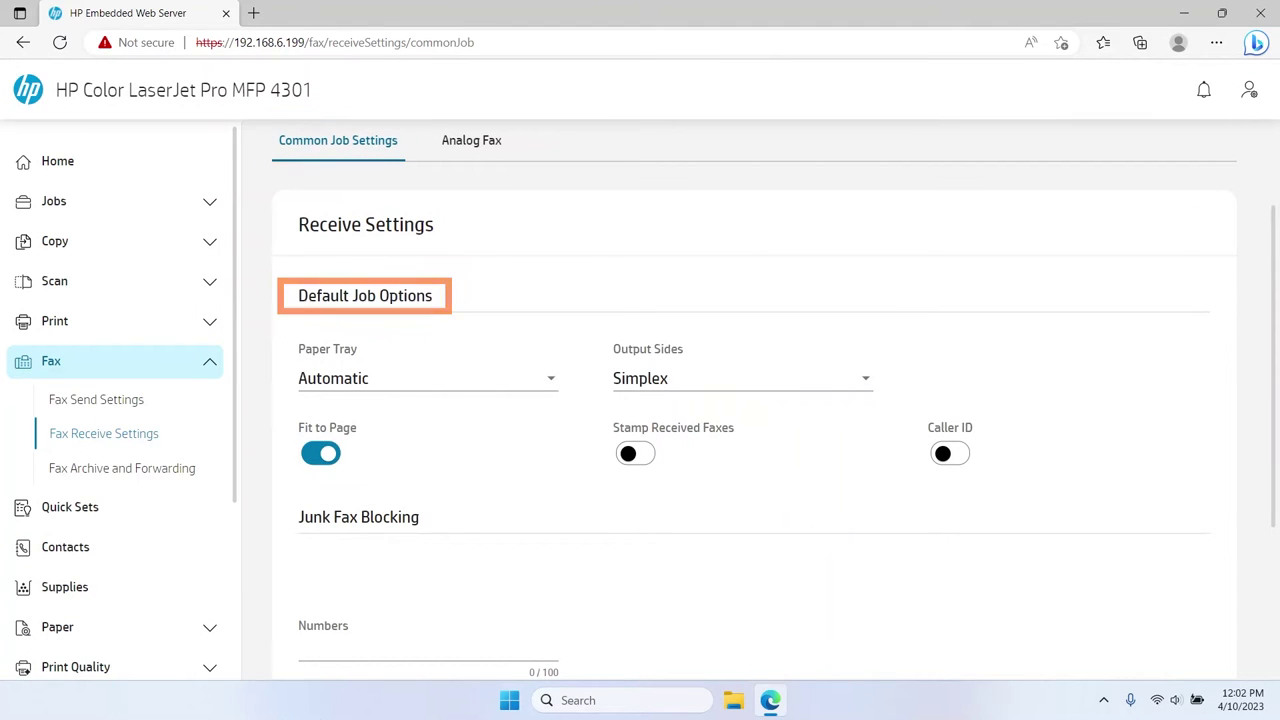
Pick the paper tray and set Output Sides to Duplex for received faxes.
left_click(474, 390)
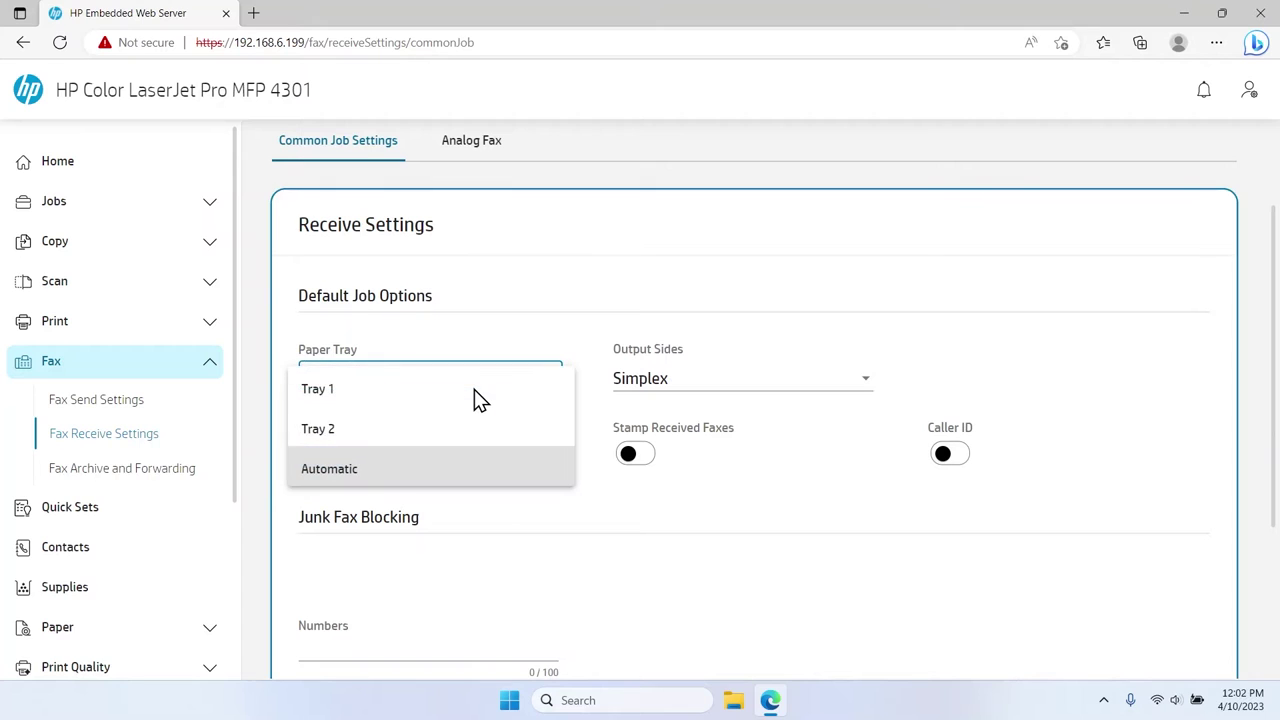
left_click(431, 390)
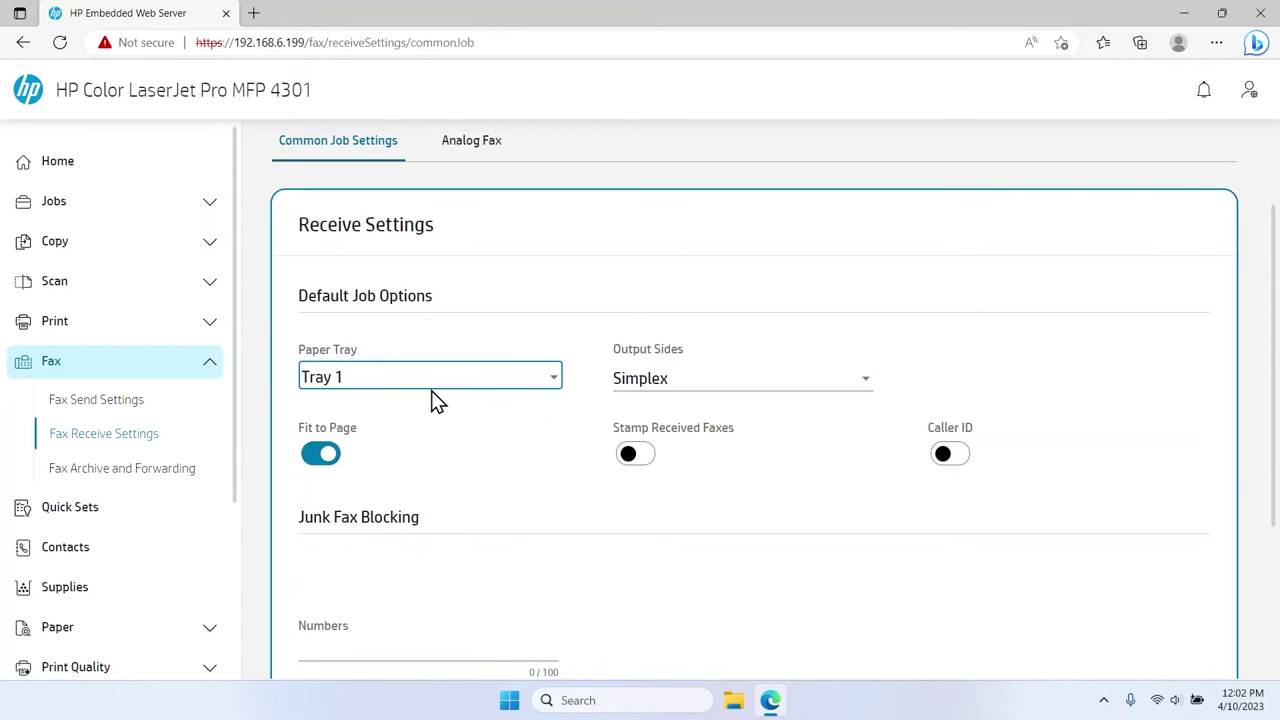
left_click(620, 386)
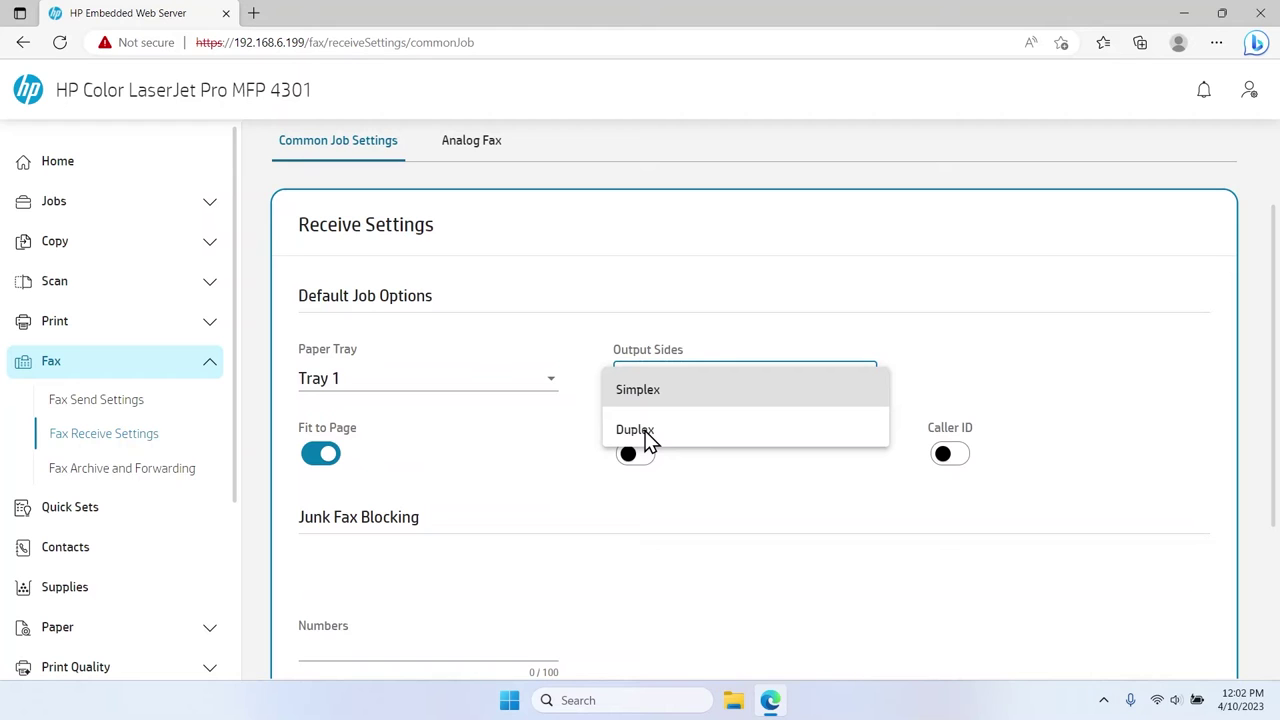
left_click(648, 432)
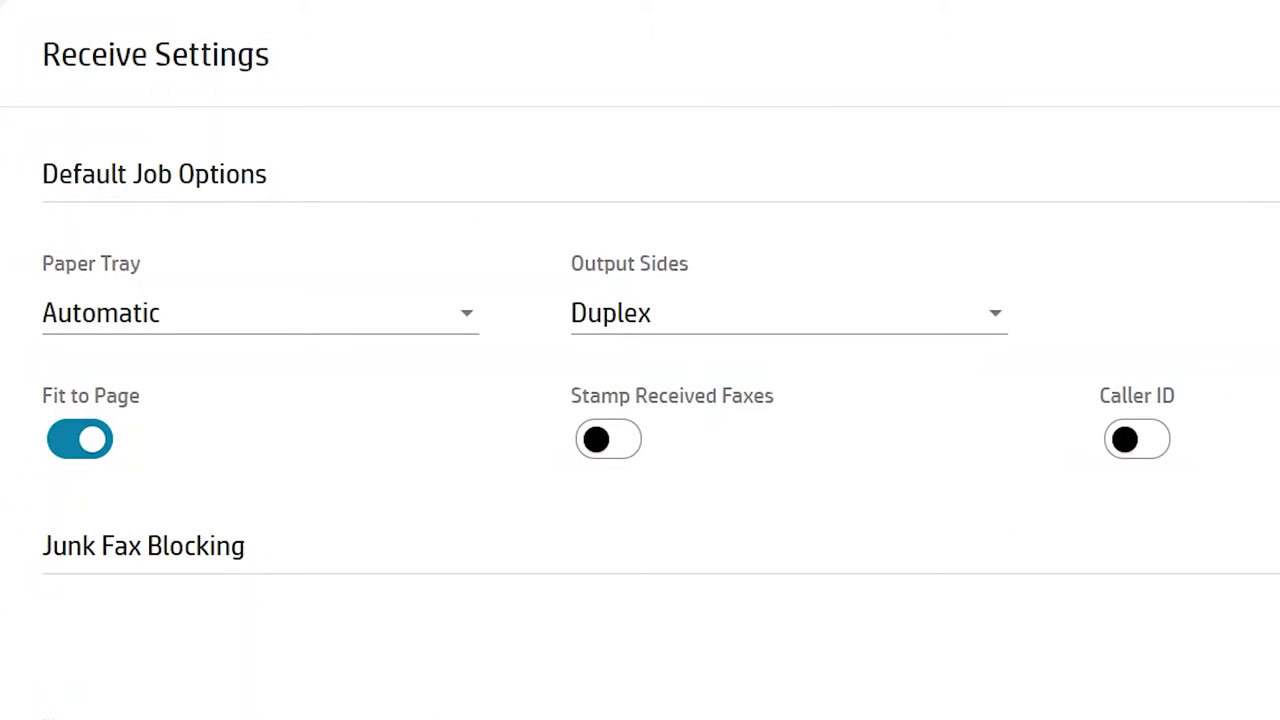
Toggle Fit to Page, Stamp Received Faxes and Caller ID, leaving only Fit to Page on.
left_click(72, 452)
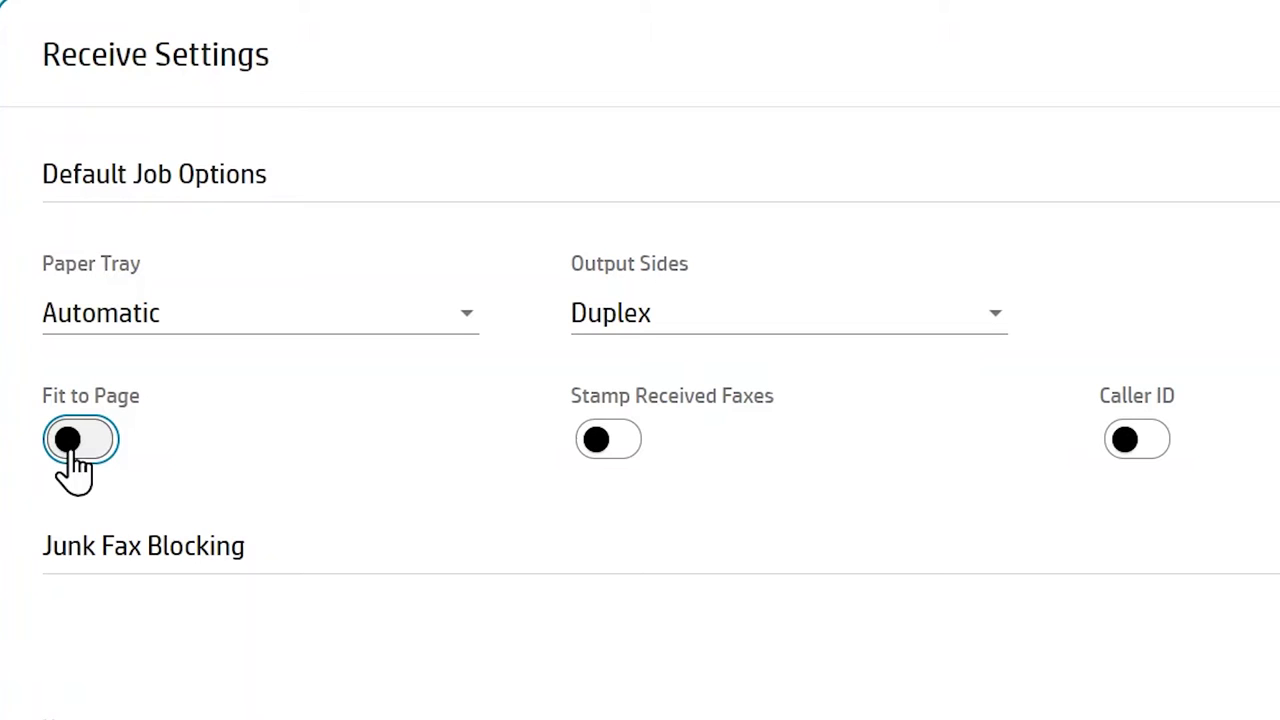
left_click(74, 462)
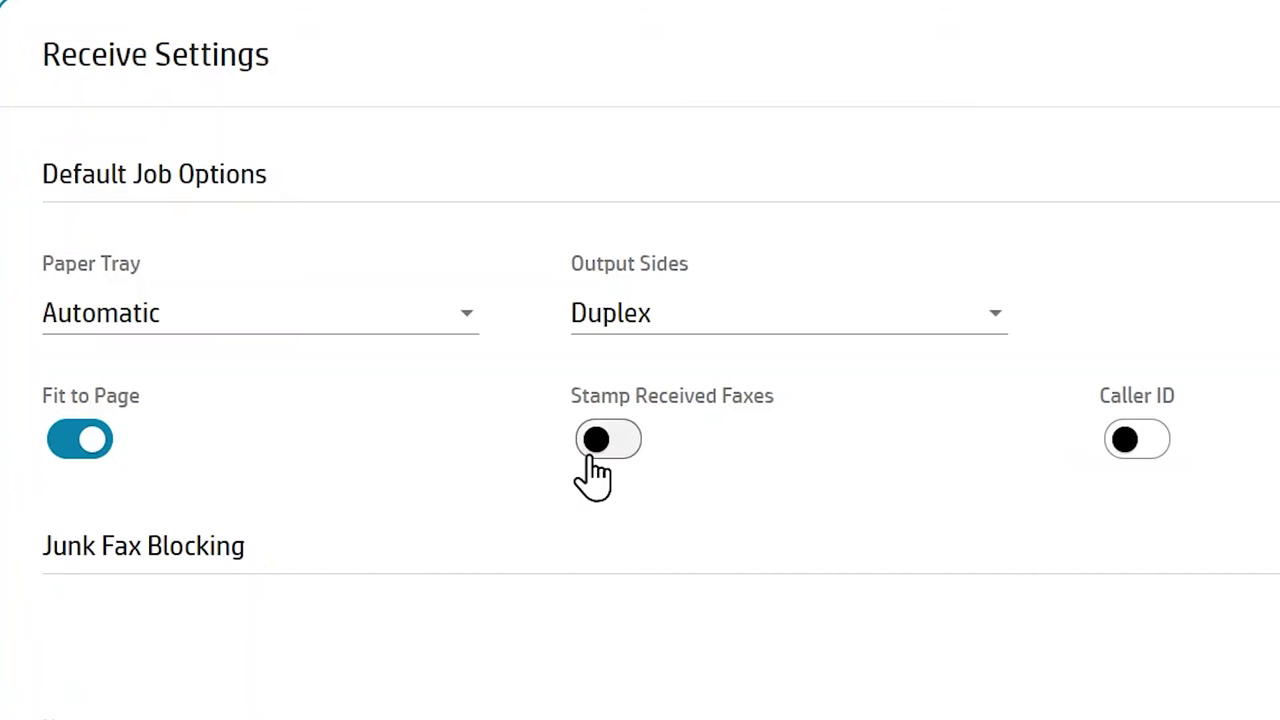
left_click(592, 458)
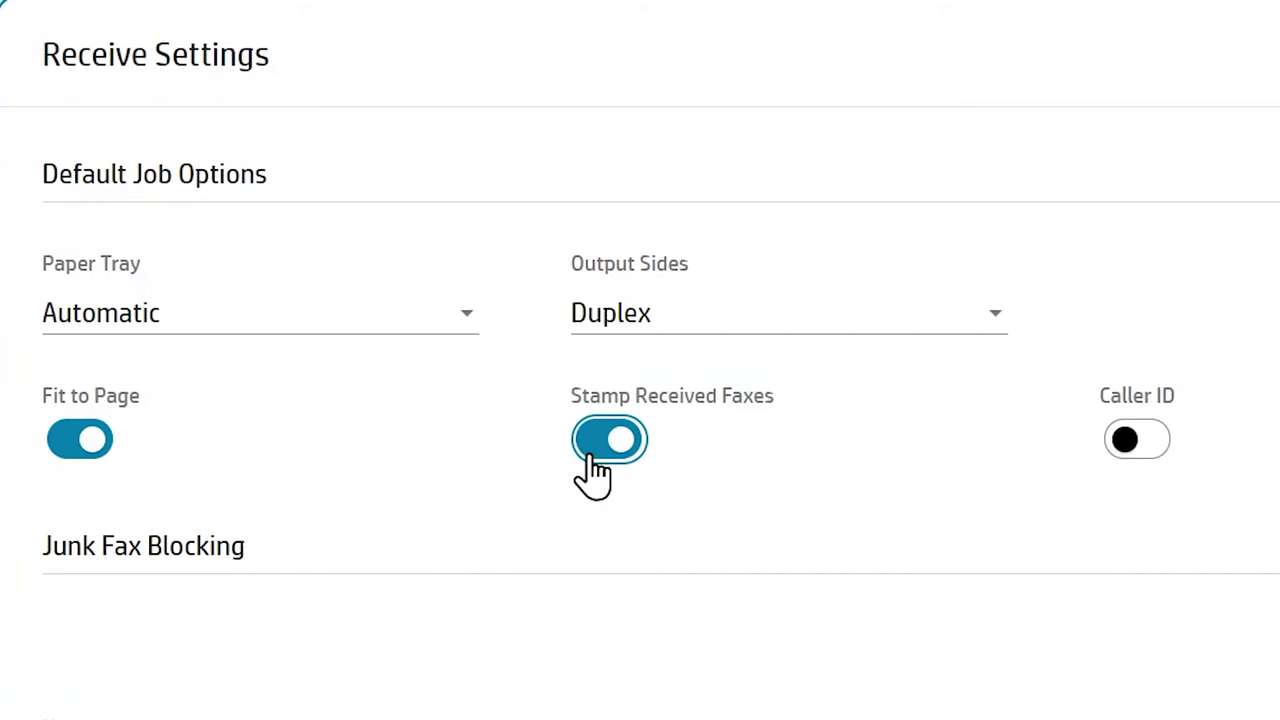
left_click(591, 458)
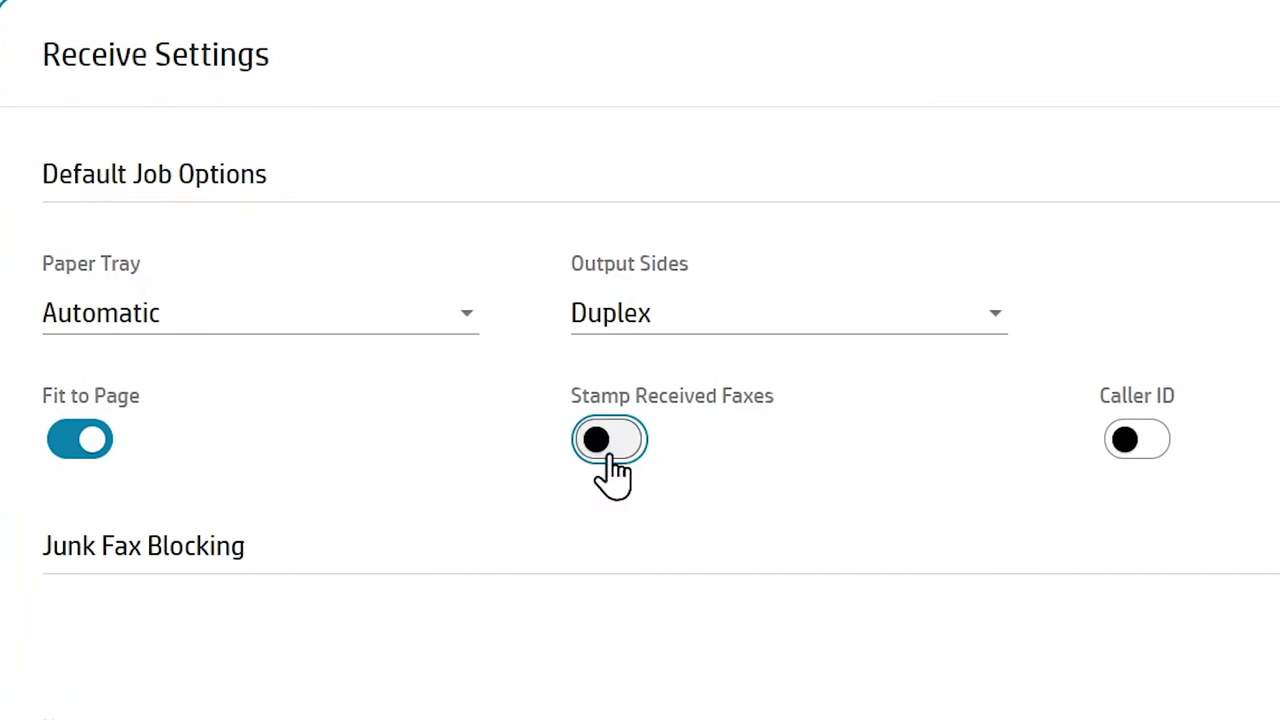
left_click(1135, 459)
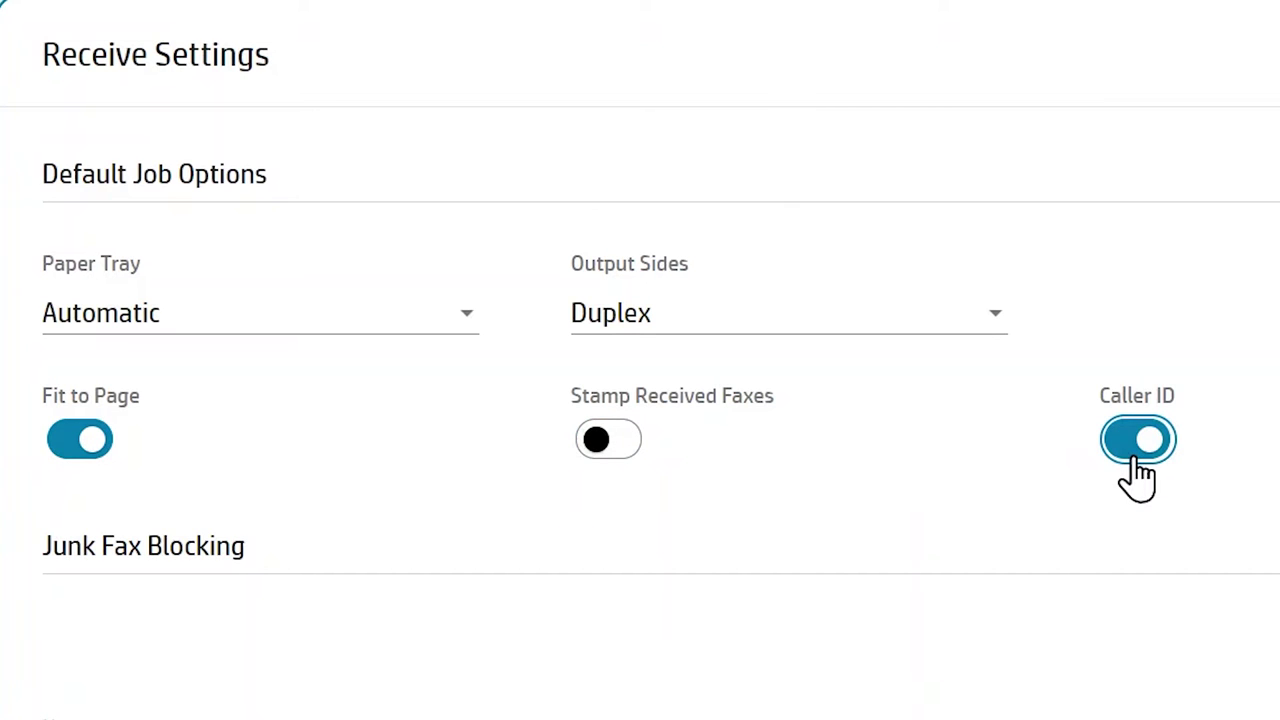
left_click(1137, 460)
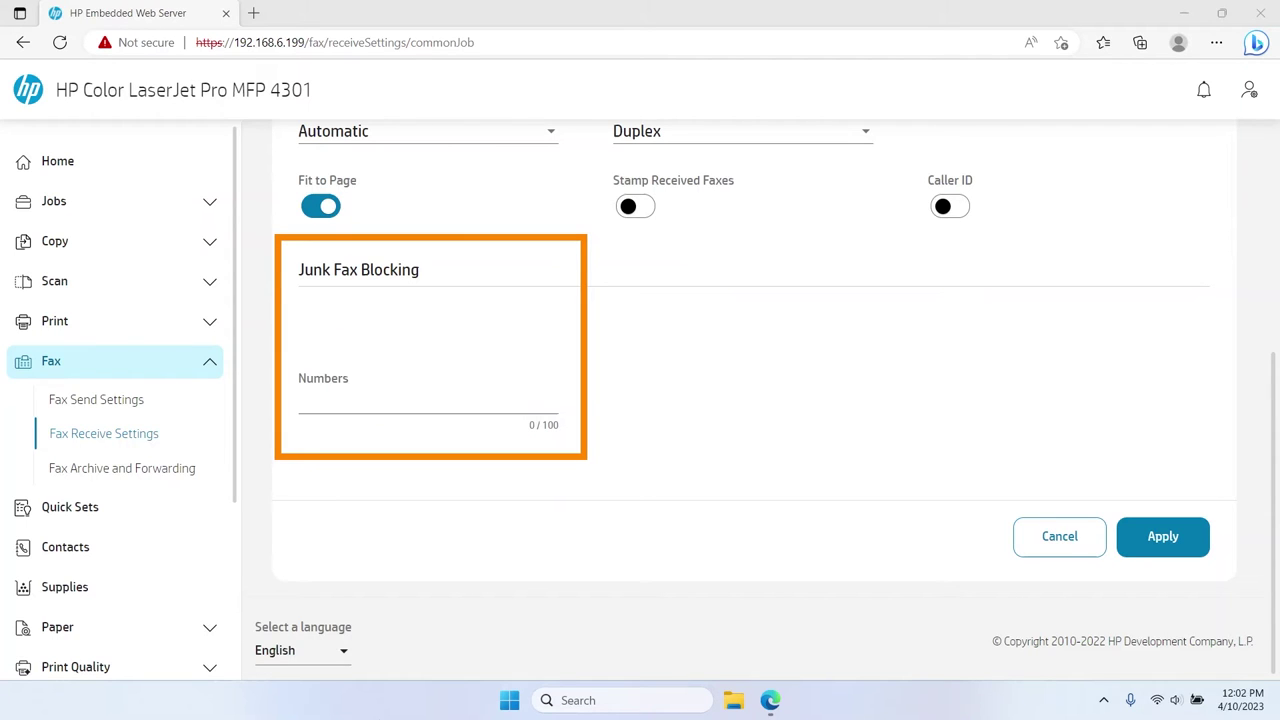
Add the junk fax number to the blocking list and apply the receive settings.
left_click(391, 403)
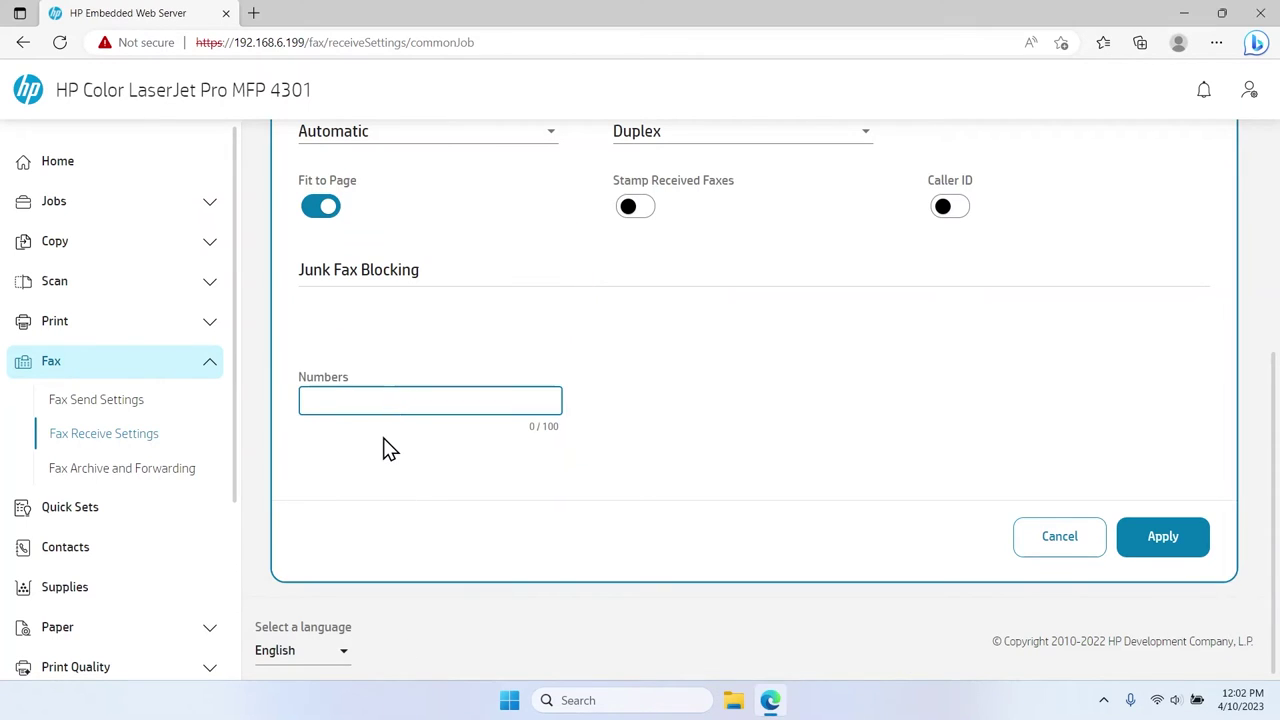
type("2085554847")
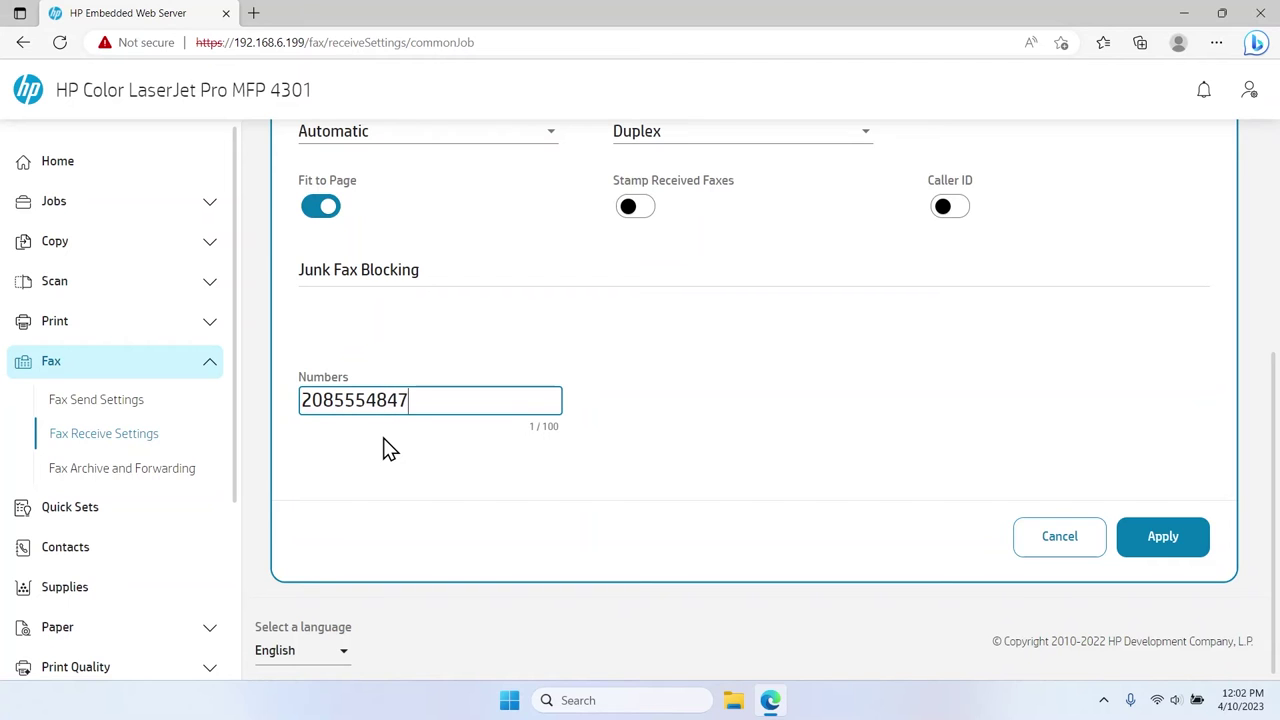
left_click(1146, 551)
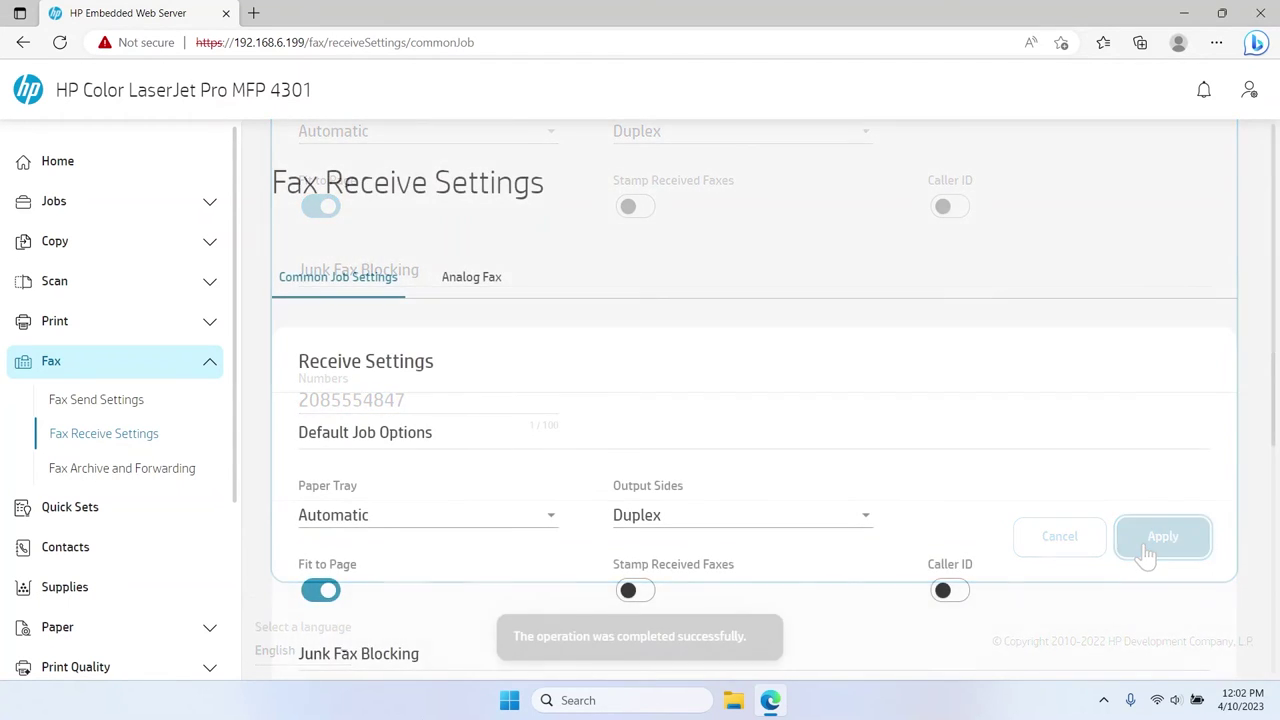
On Analog Fax, set ring volume to High, adjust rings to answer, and choose Single Ring.
left_click(471, 280)
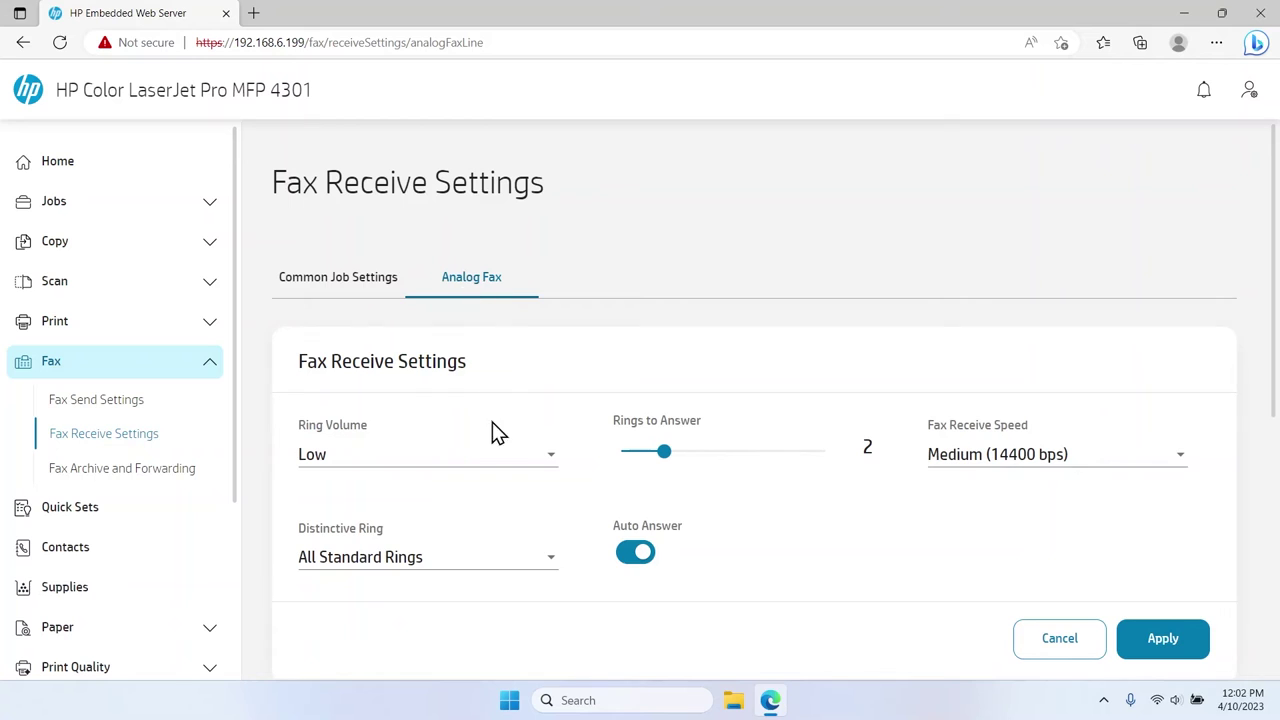
left_click(494, 455)
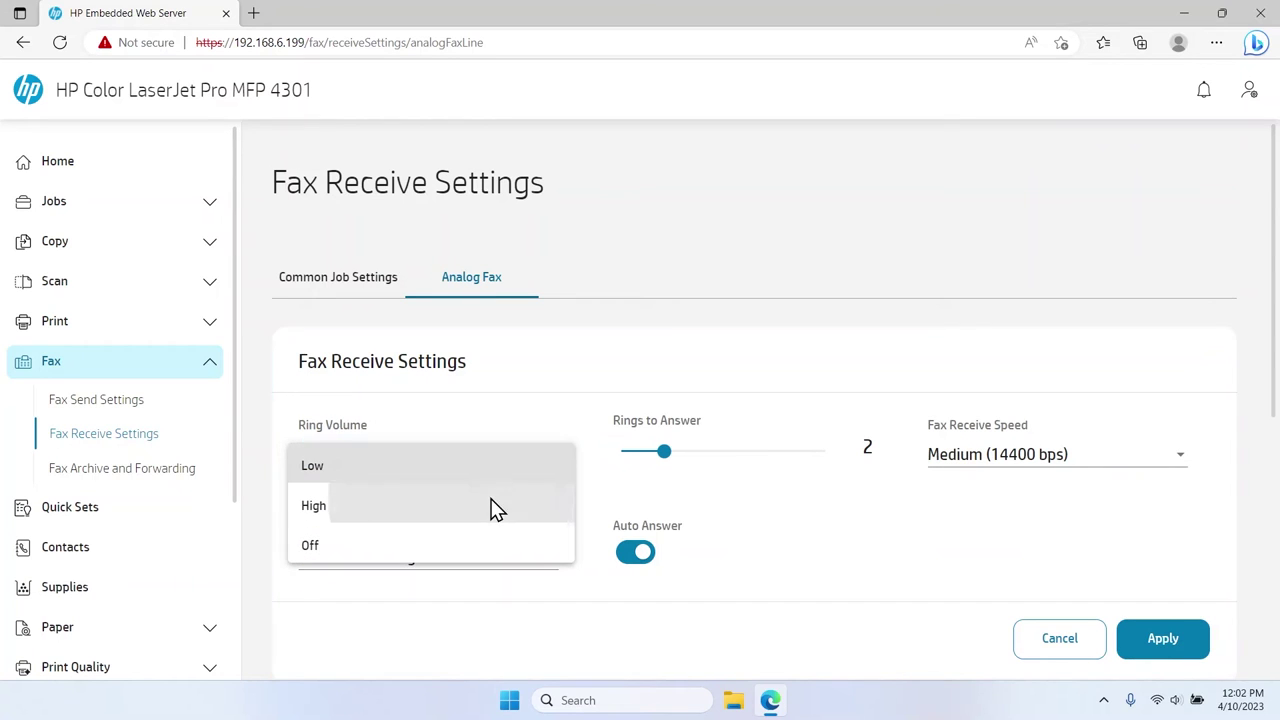
left_click(490, 500)
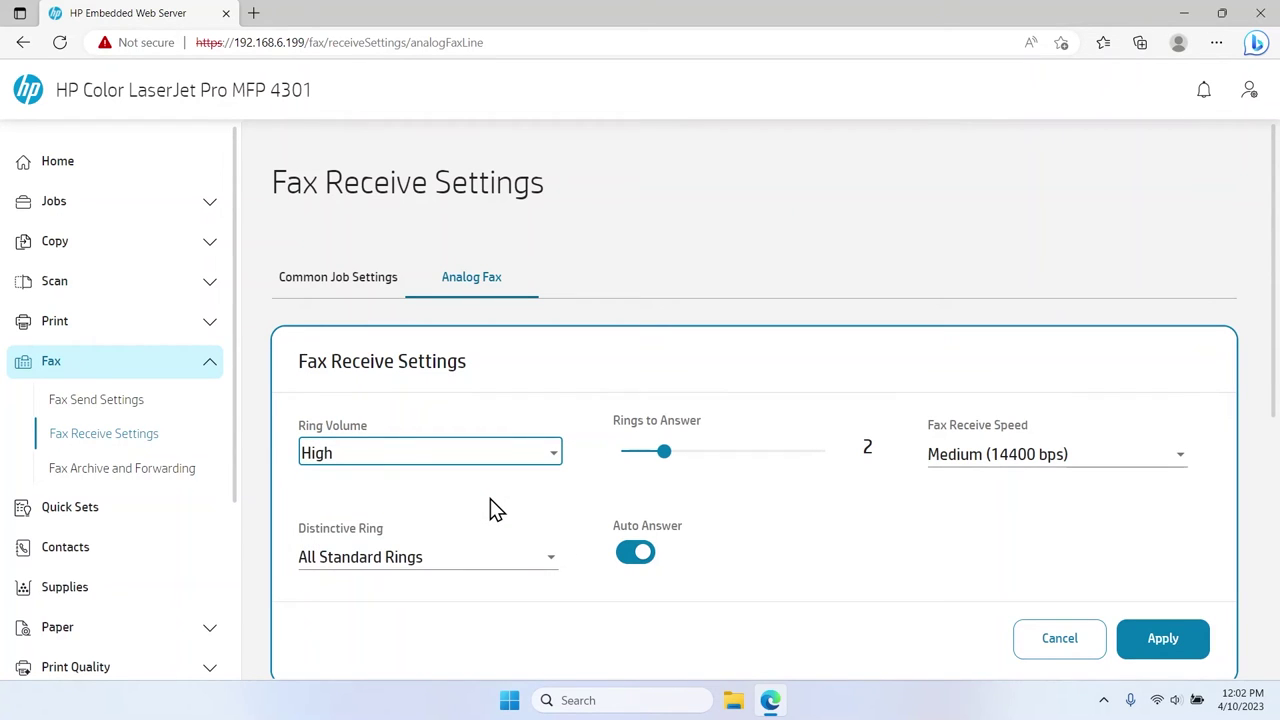
mouse_move(664, 452)
left_mouse_down()
mouse_move(823, 466)
mouse_move(663, 450)
left_mouse_up()
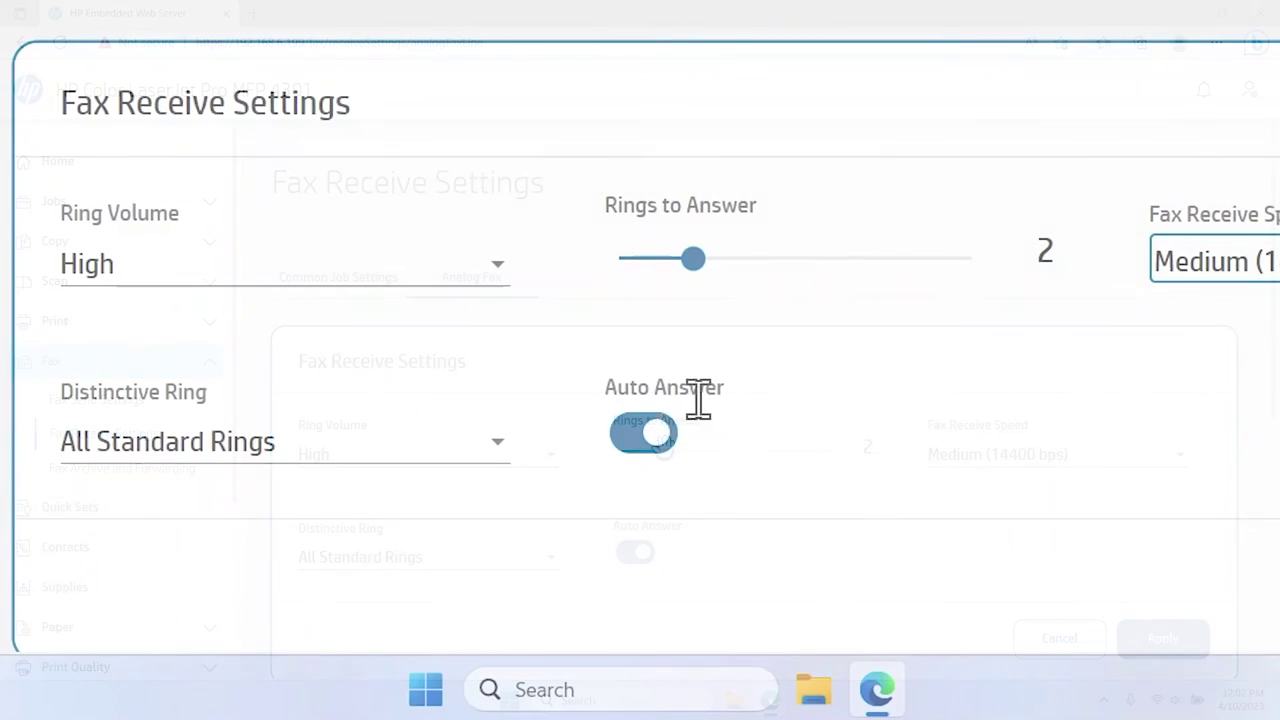
left_click(505, 445)
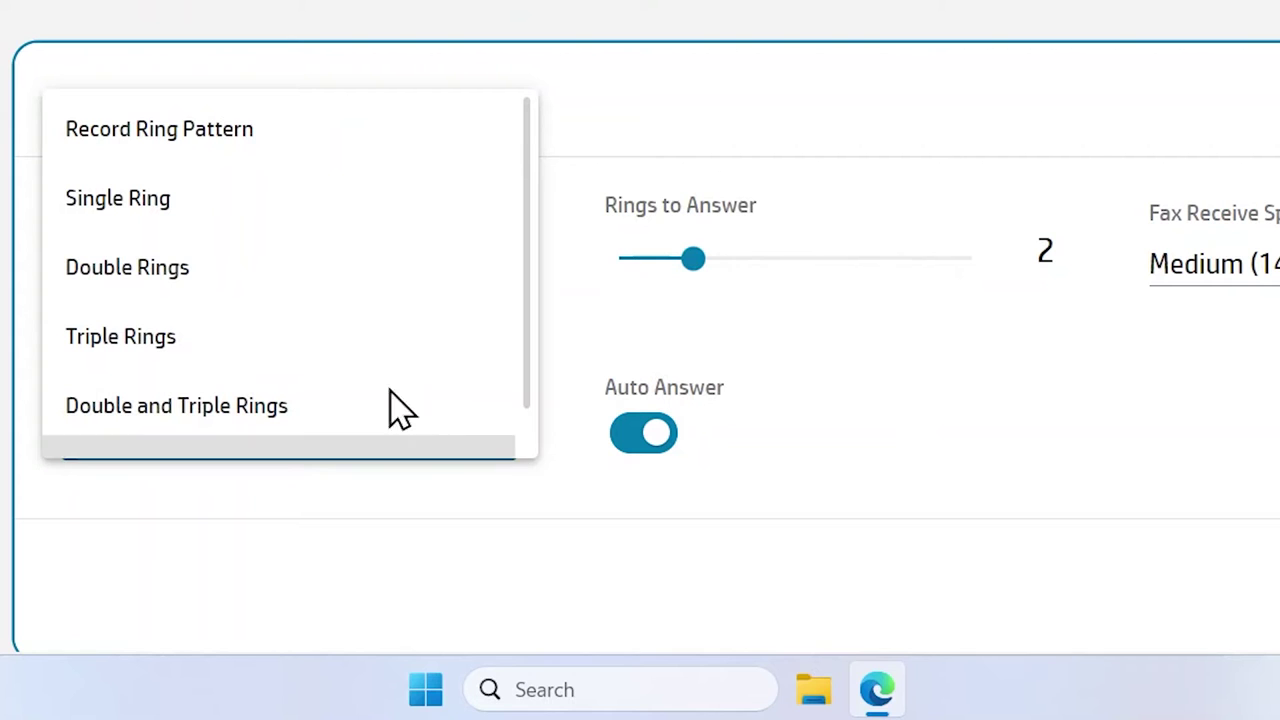
left_click(224, 212)
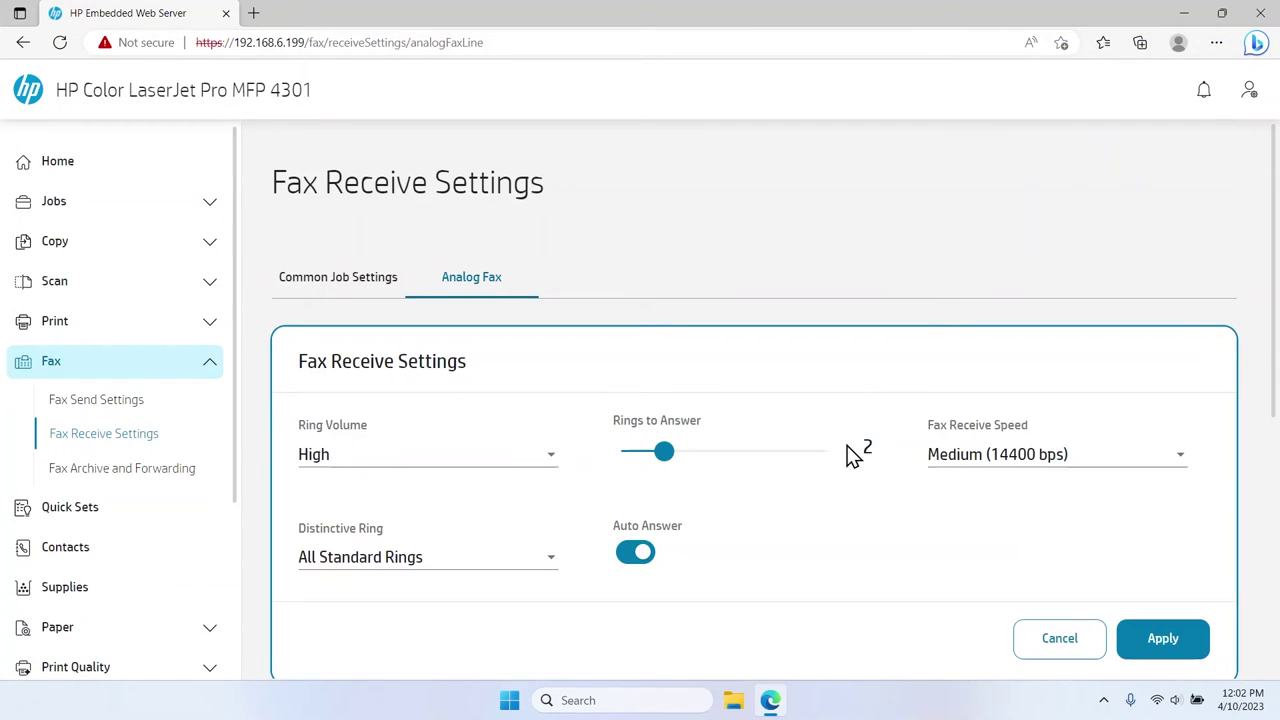
Keep receive speed at Medium (14400 bps) and leave Auto Answer on after toggling it.
left_click(951, 458)
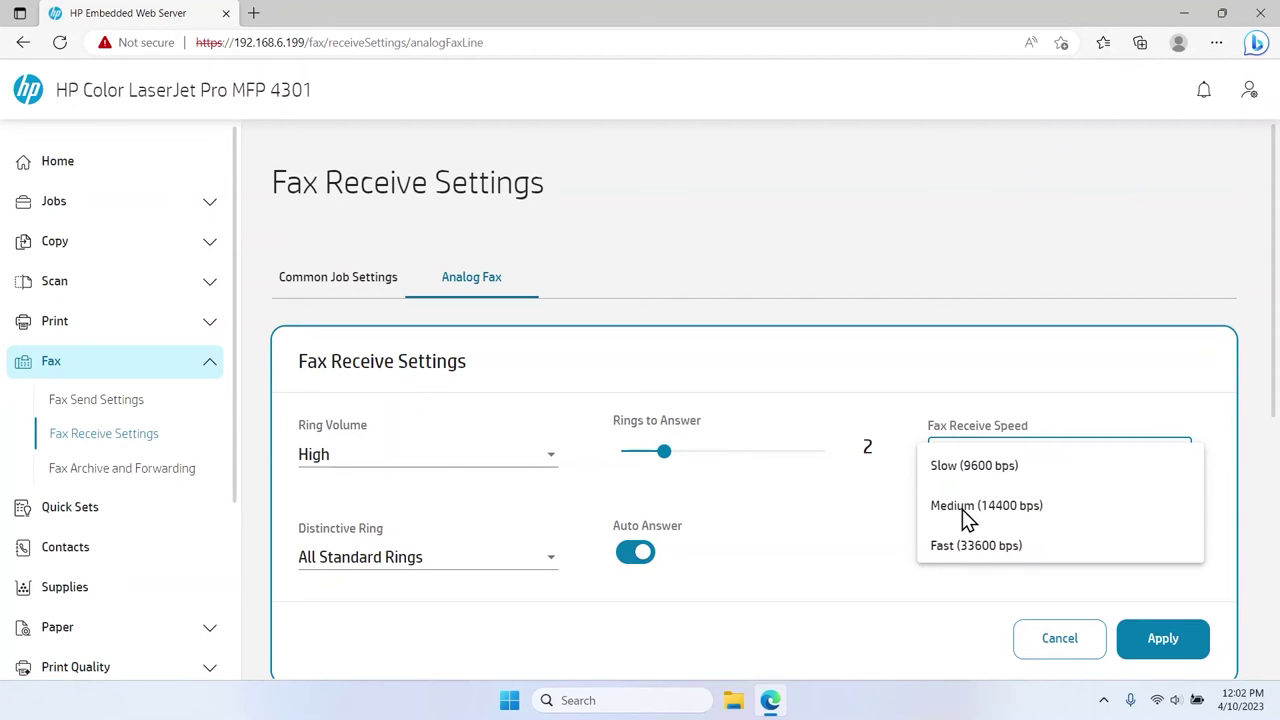
left_click(962, 509)
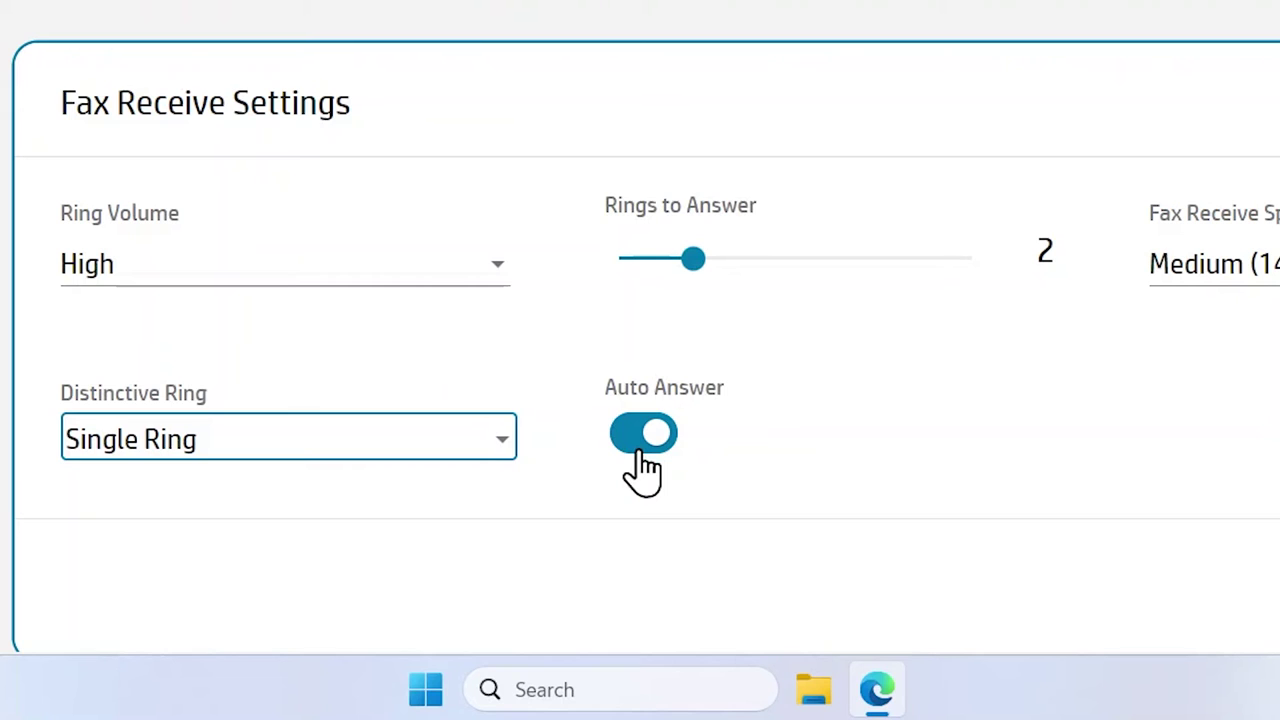
left_click(640, 450)
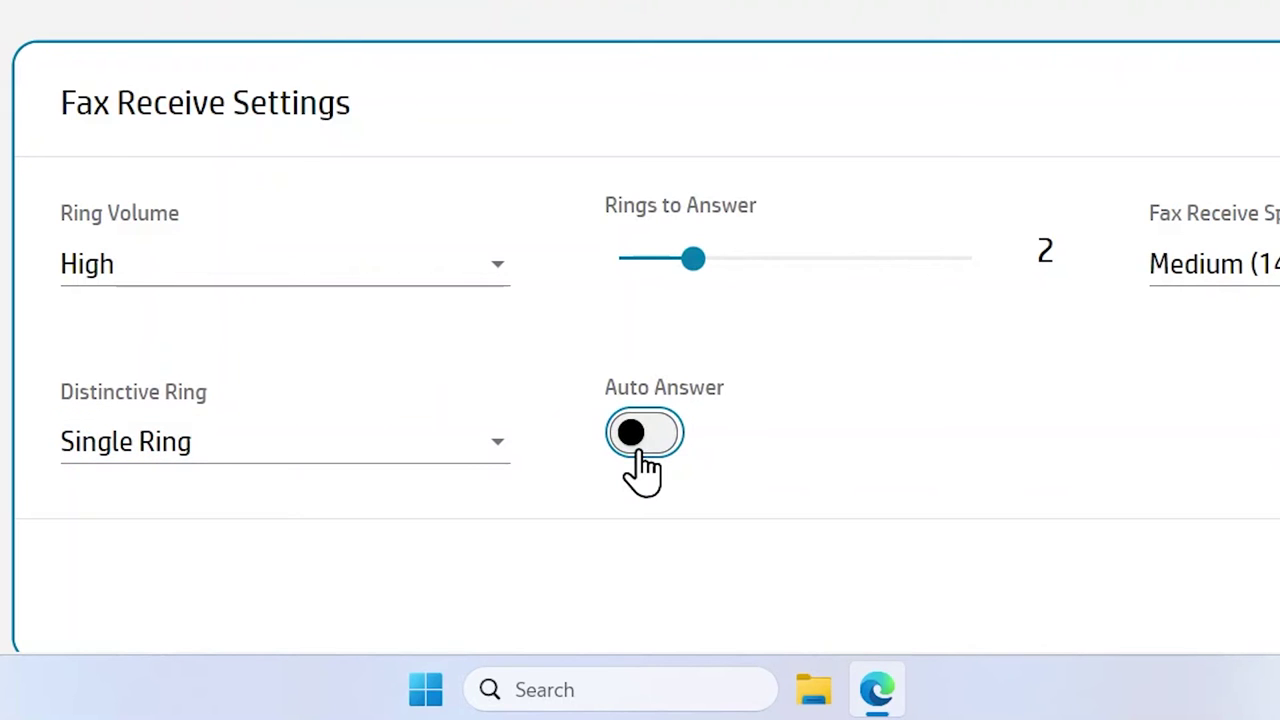
left_click(640, 450)
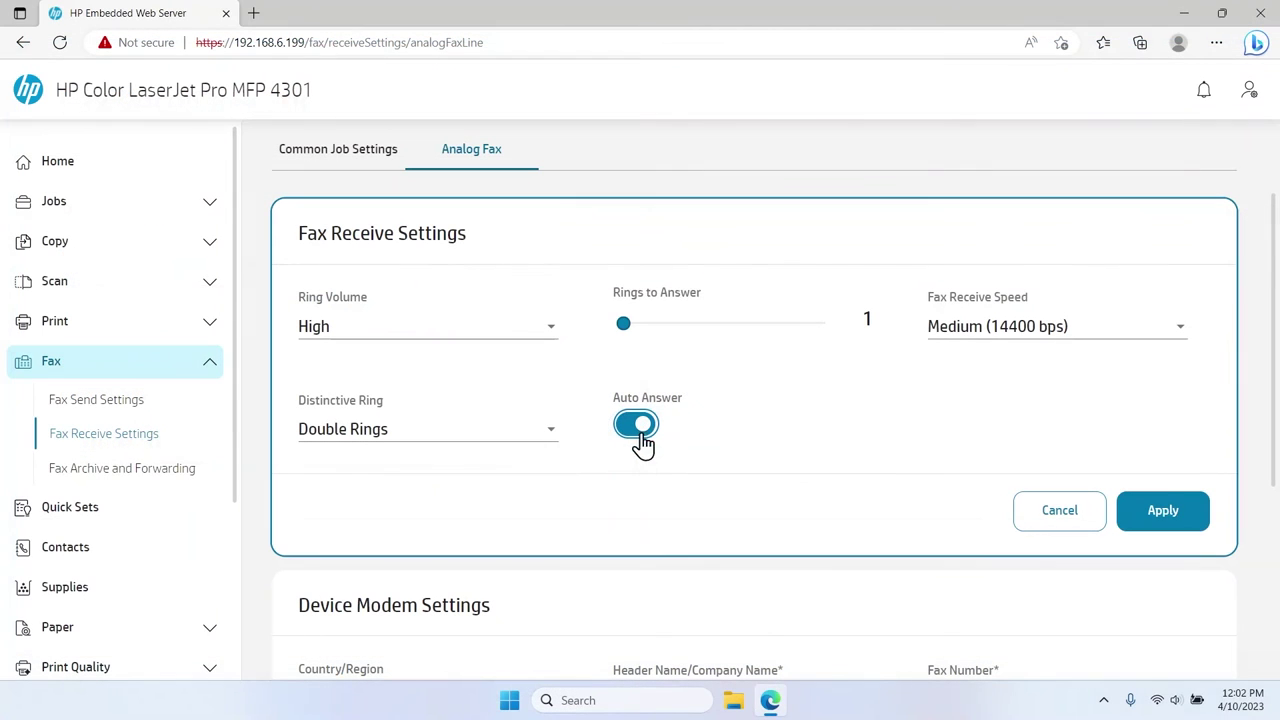
Keep country as United States - US, set header name HP, and enter the device's fax number.
scroll(1274, 468, "down", 1)
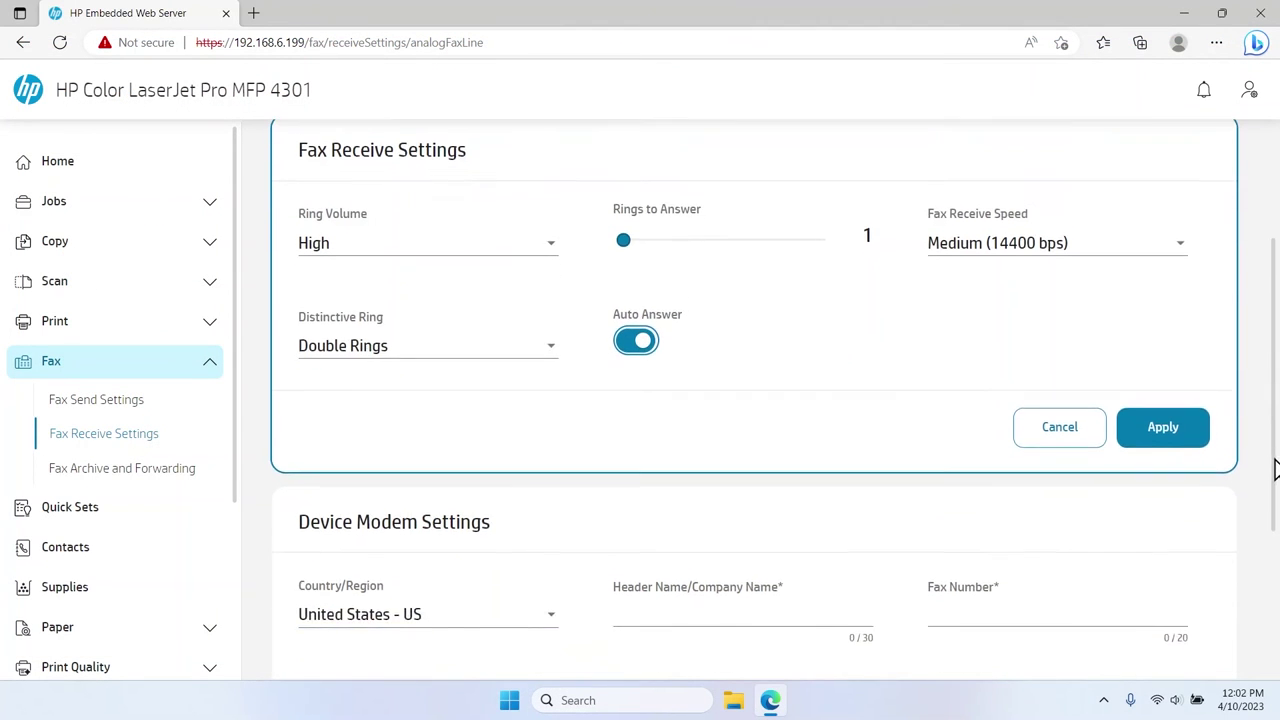
scroll(1274, 468, "down", 3)
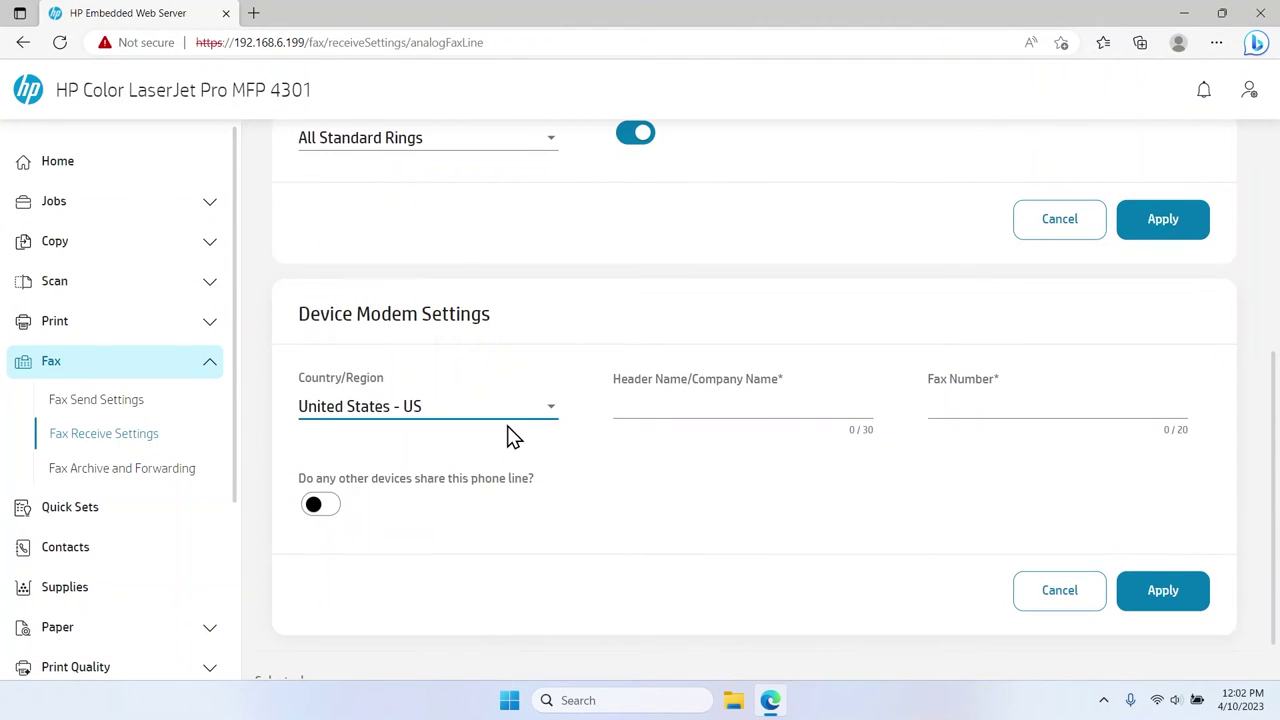
left_click(508, 424)
left_click(479, 590)
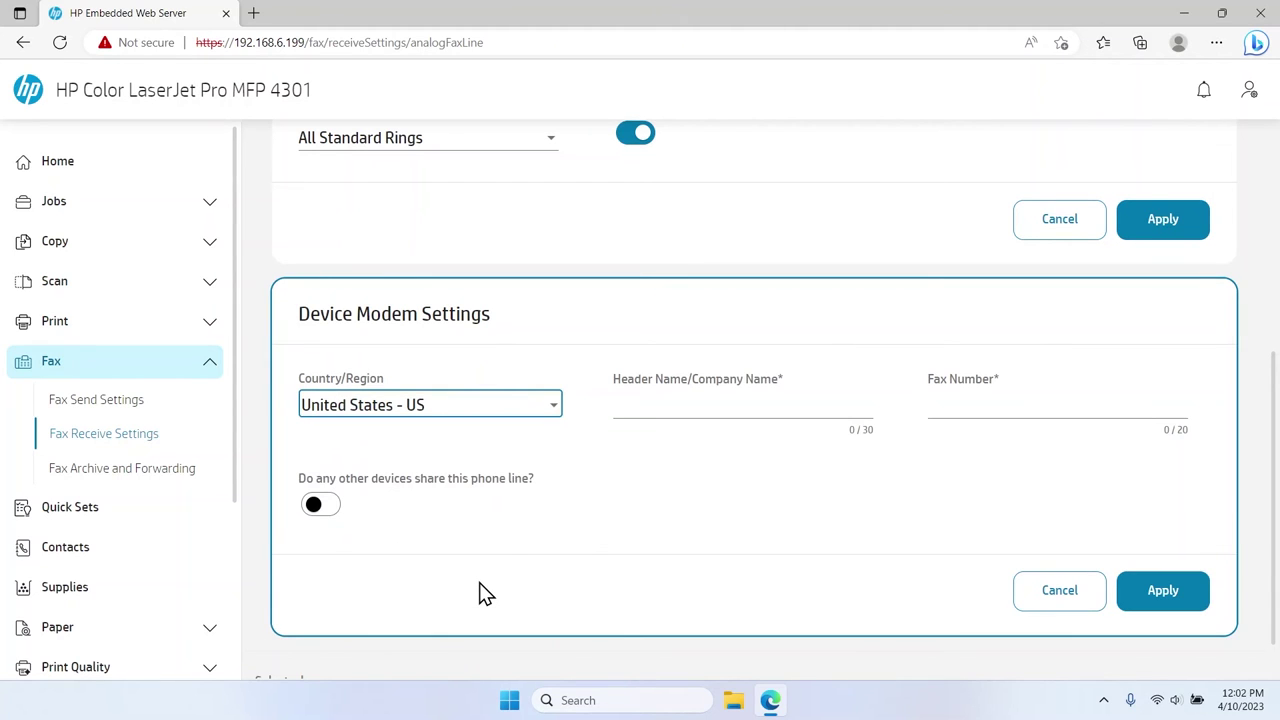
left_click(606, 406)
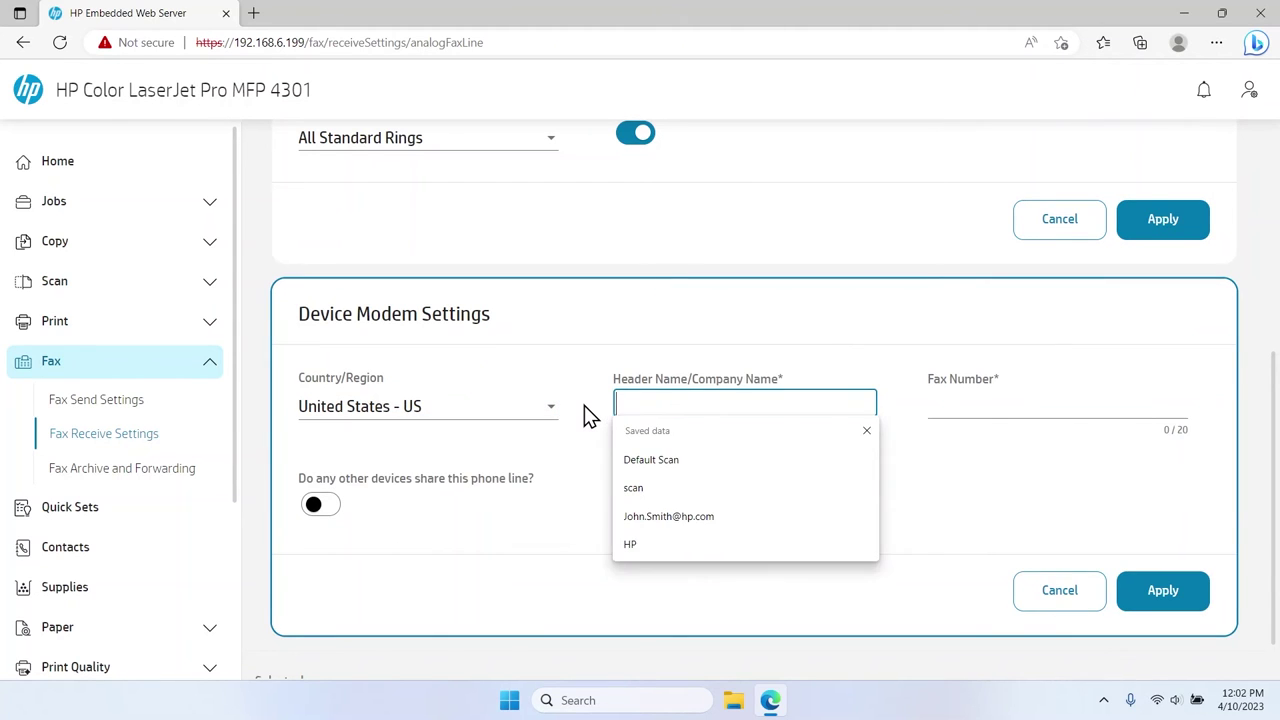
type("HP")
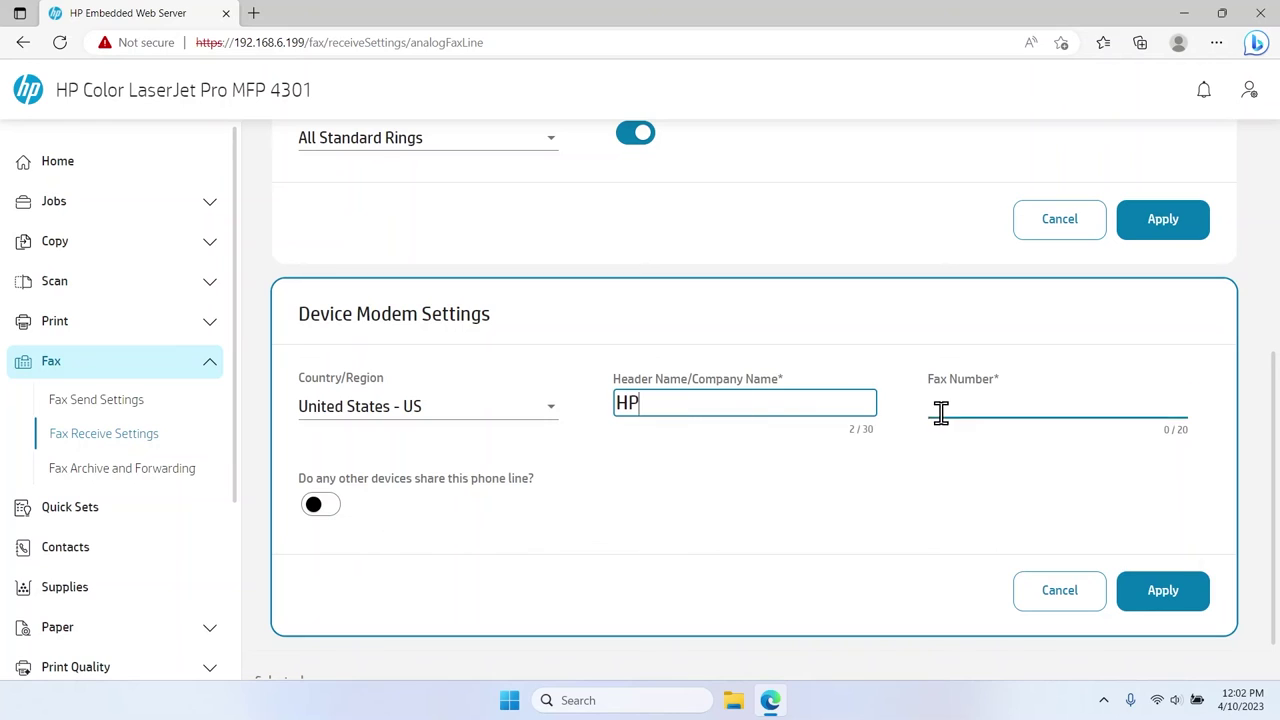
left_click(940, 408)
type("208555")
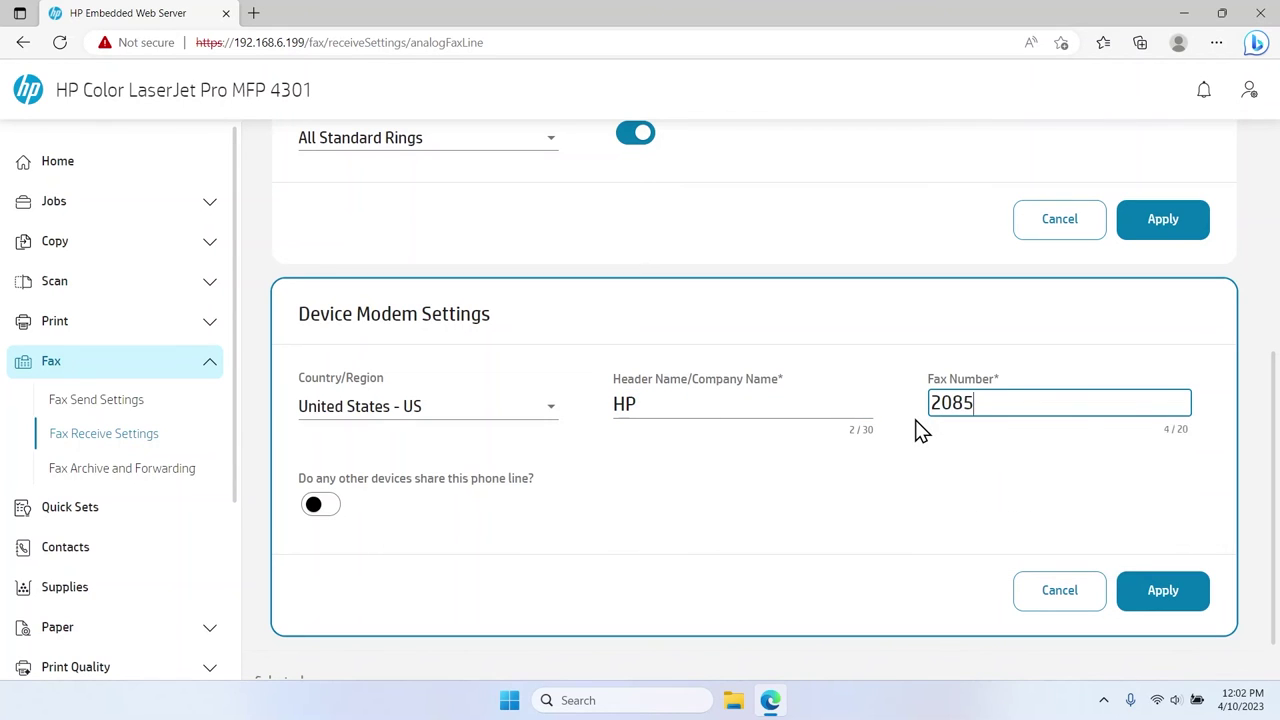
type("4847")
Enable the shared-line options: other devices, answering machine, and voice calls on the line.
left_click(324, 508)
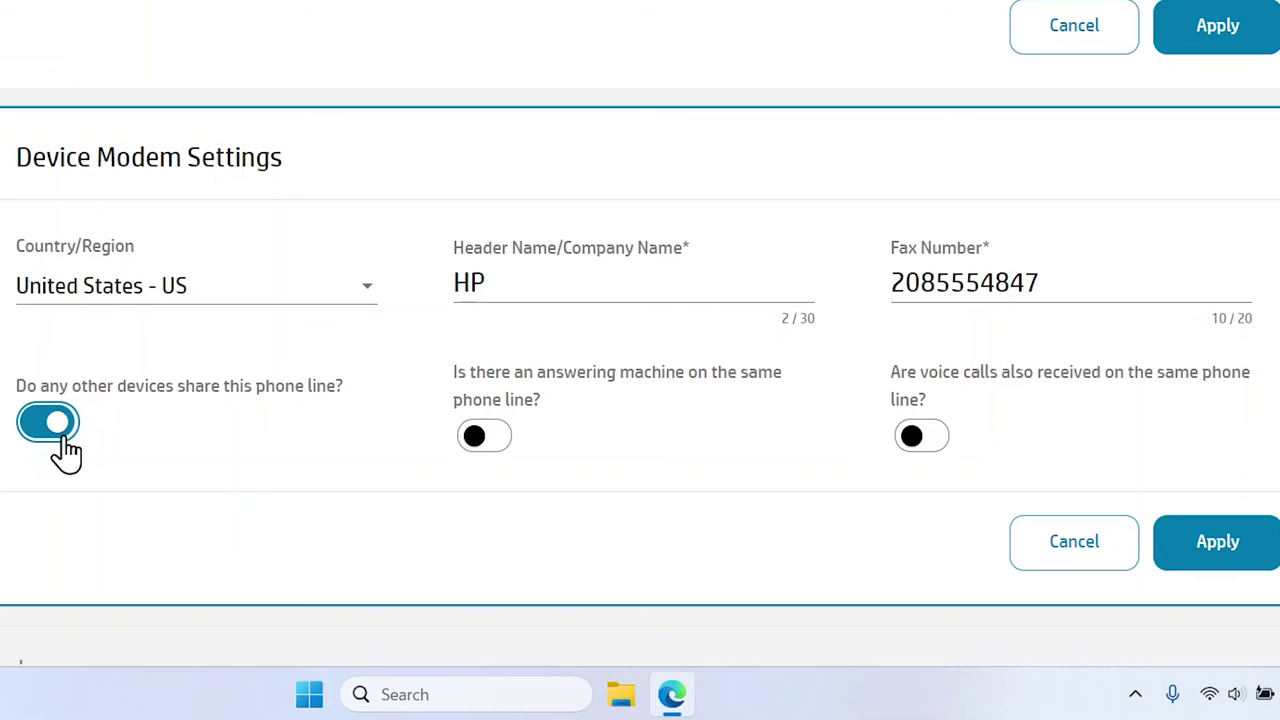
left_click(478, 440)
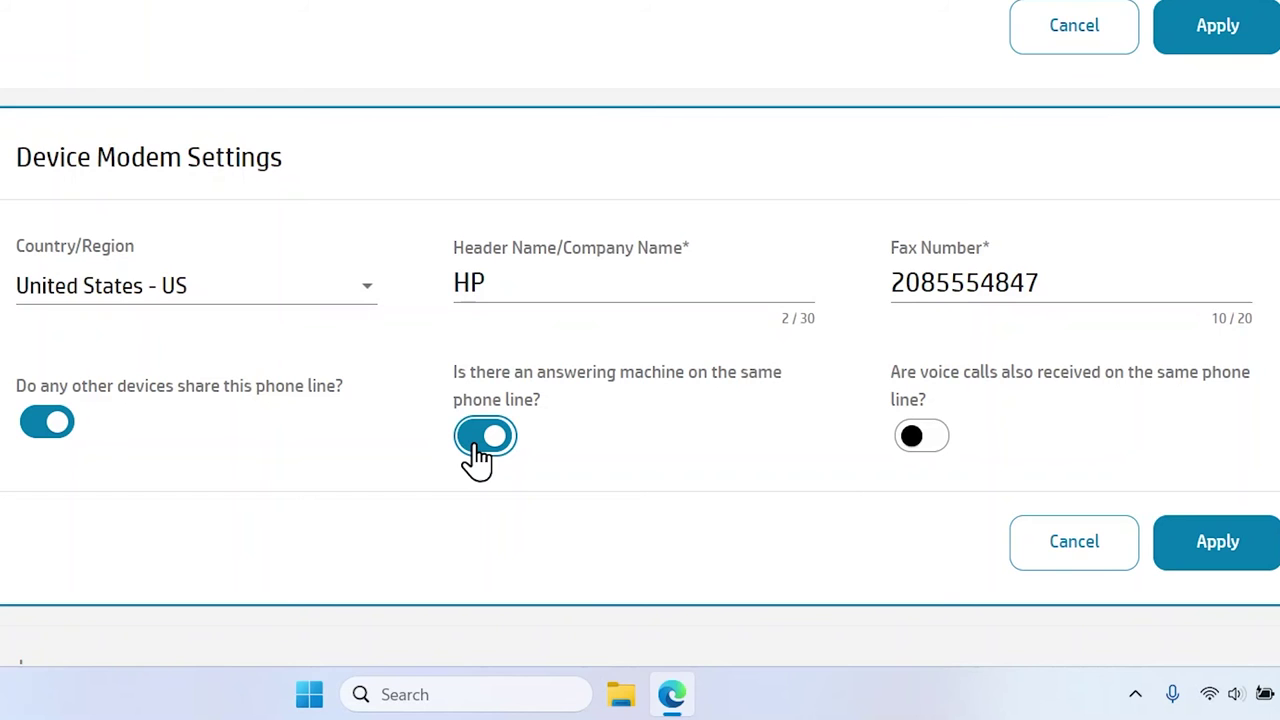
left_click(916, 450)
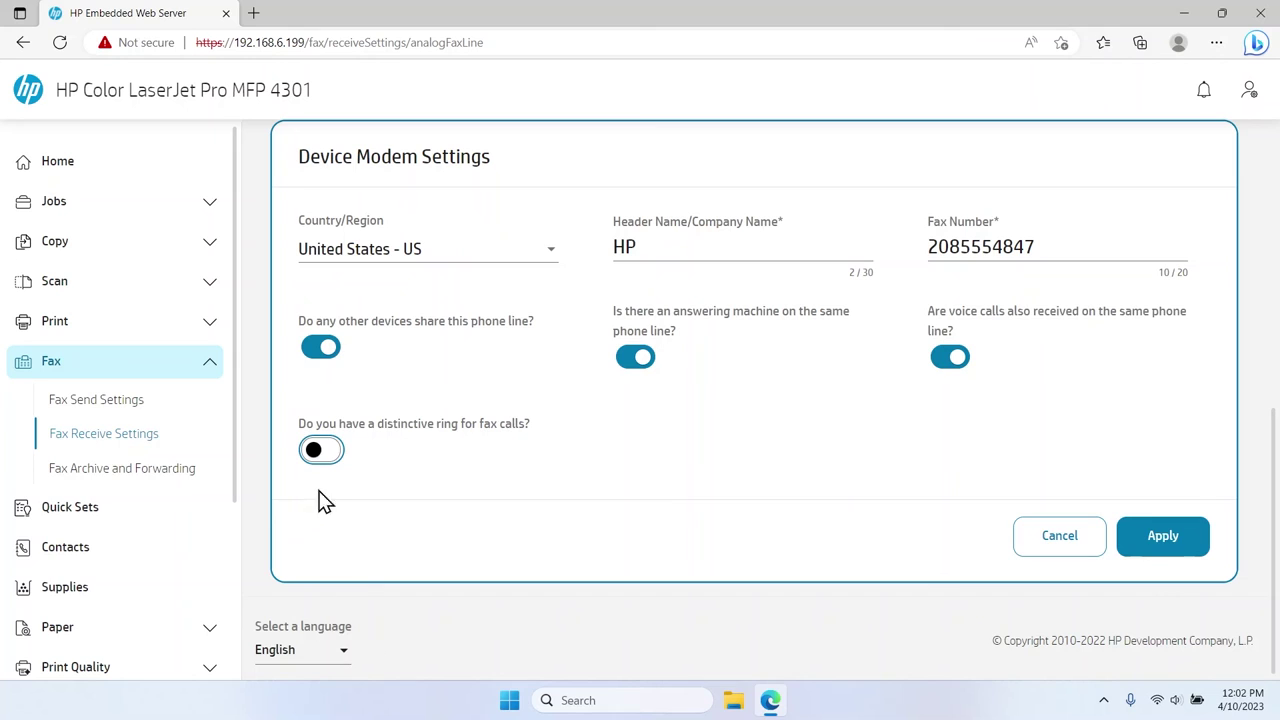
Turn on distinctive ring with the Double Rings pattern, then apply and save the modem settings.
left_click(314, 457)
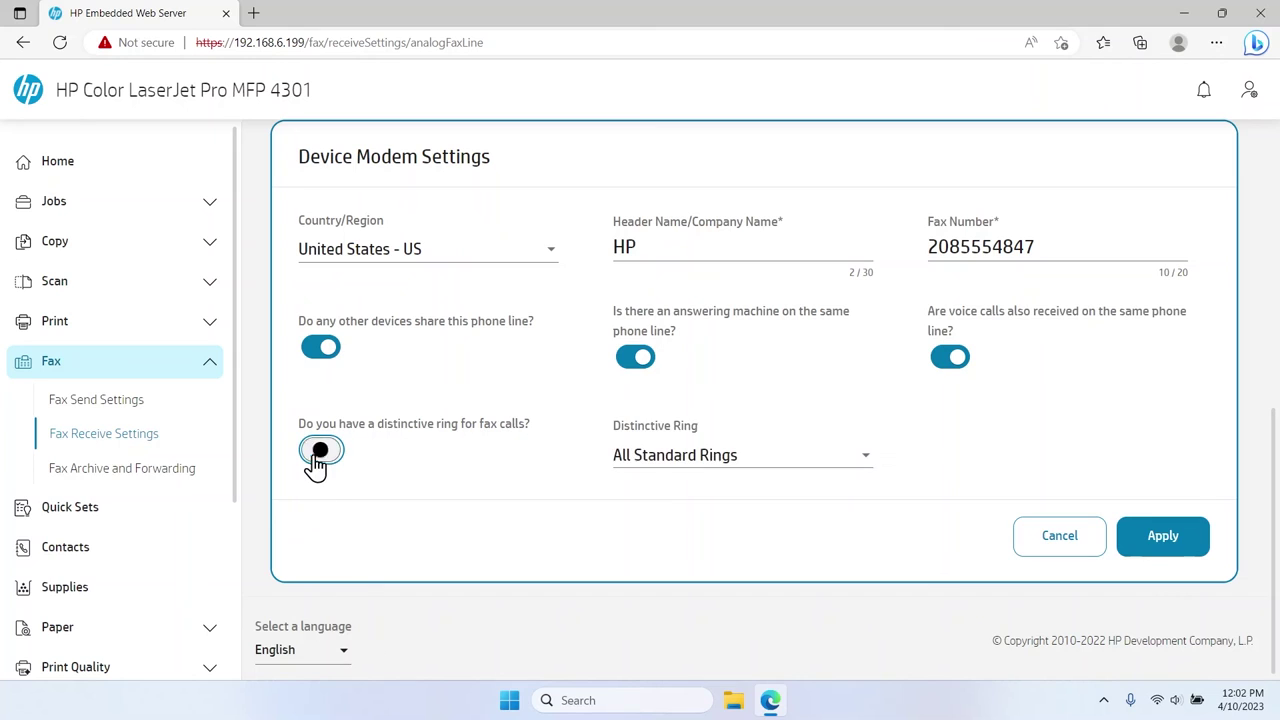
left_click(624, 460)
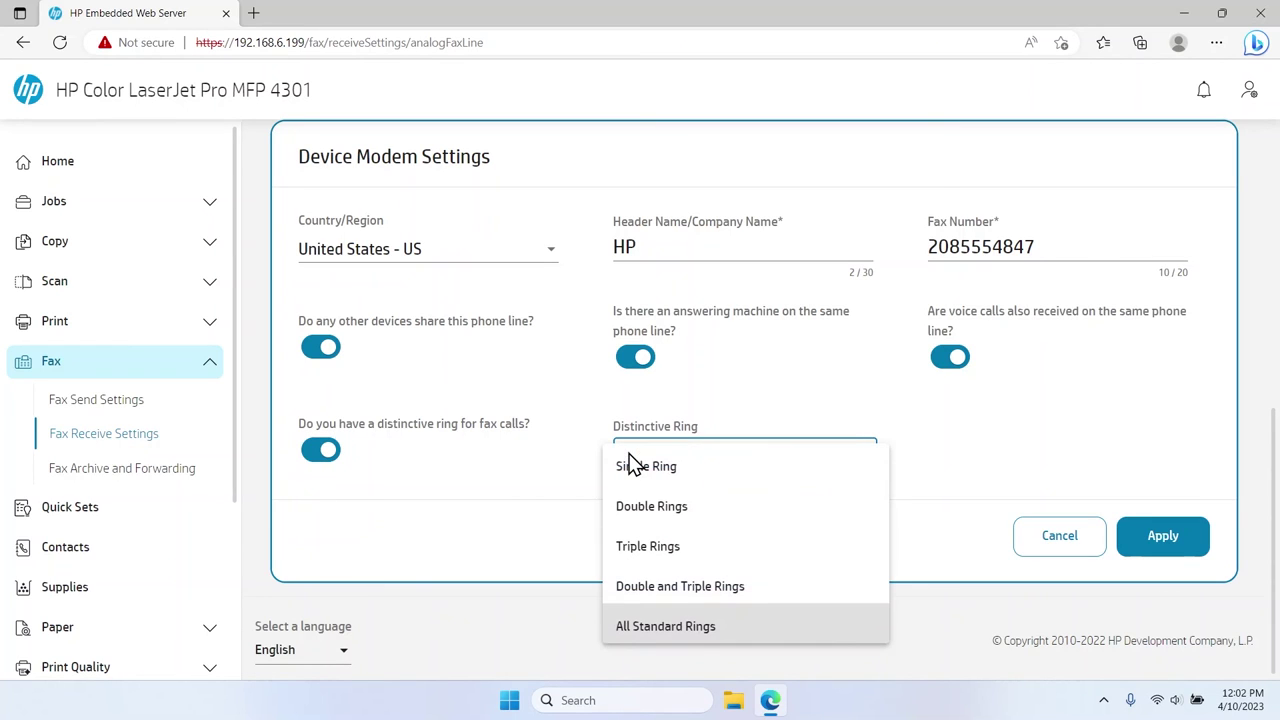
left_click(660, 506)
left_click(1147, 545)
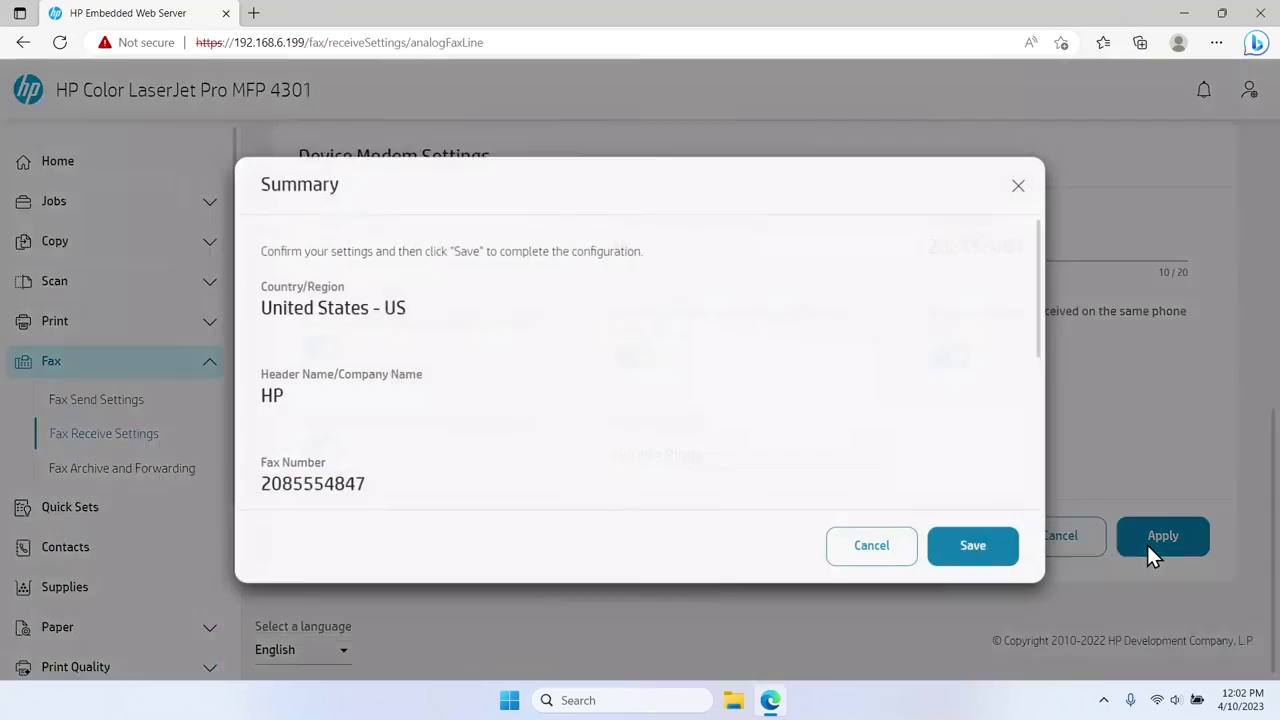
left_click(979, 549)
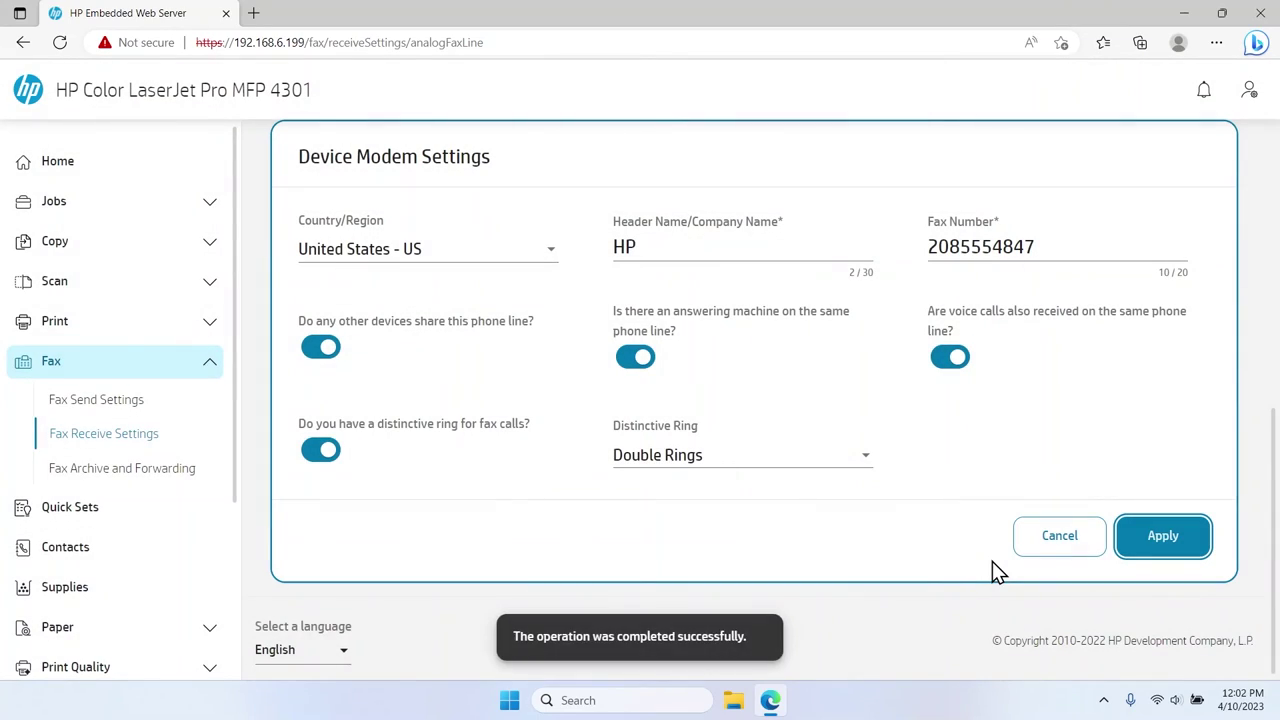